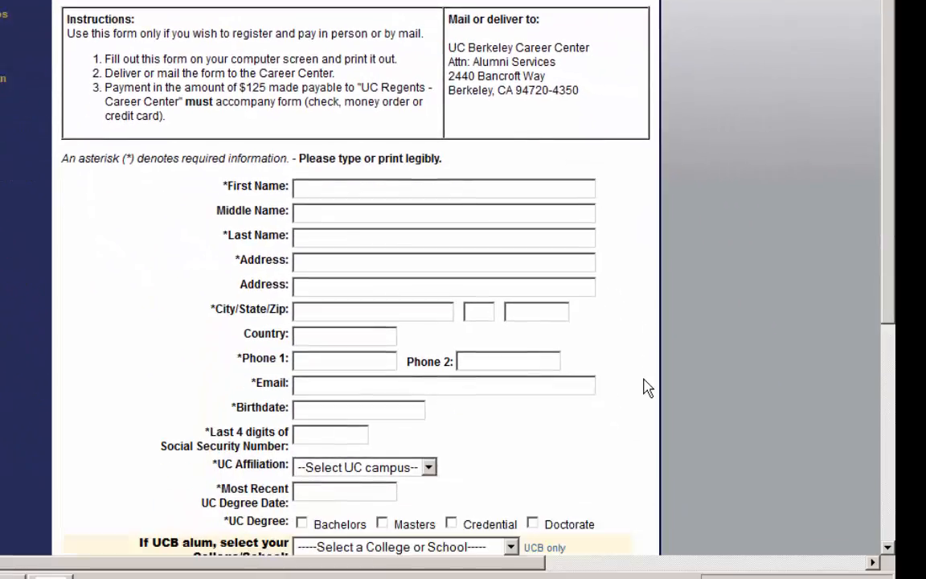
- Examine the Alumni Advantage alternate registration web form and the layout of its Excel version
scroll(831, 480, "down", 5)
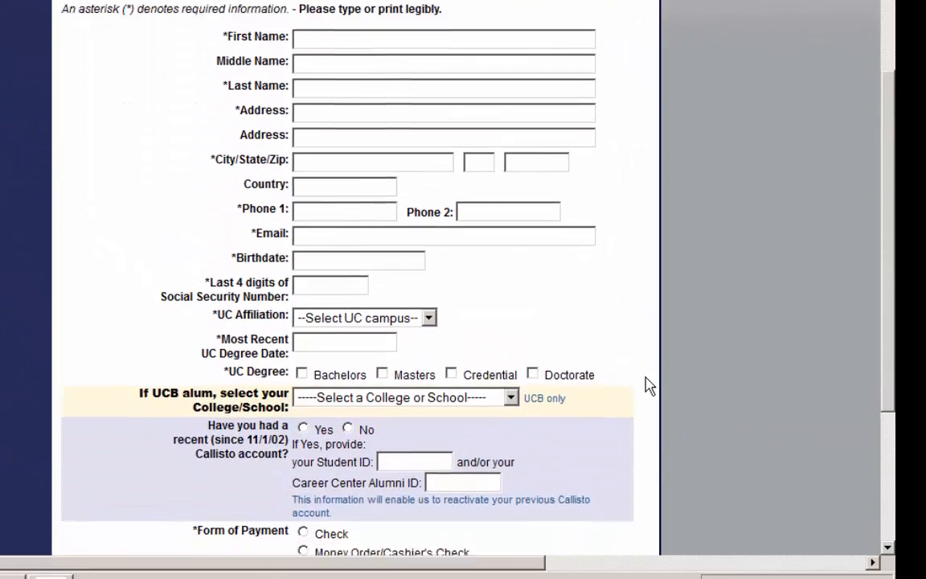
scroll(649, 386, "up", 3)
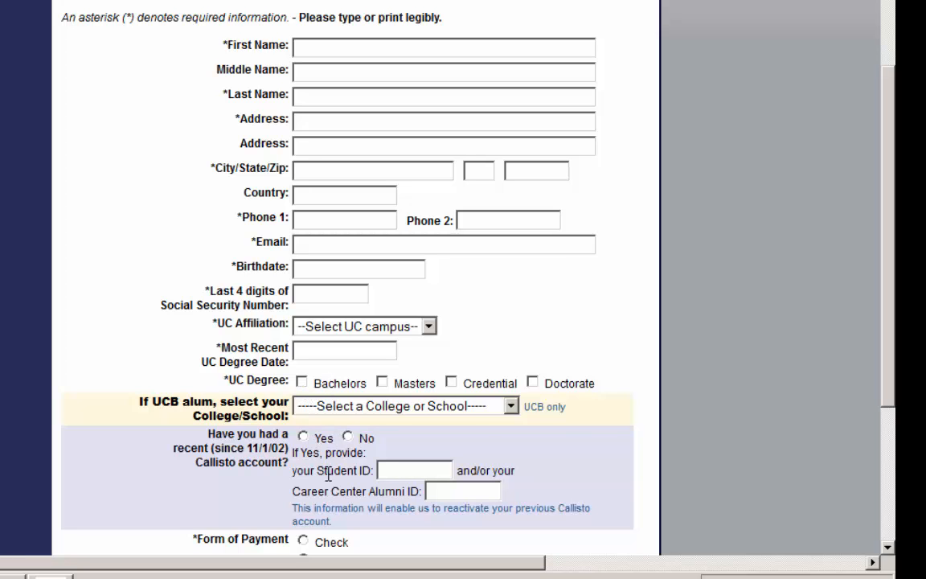
scroll(328, 474, "down", 5)
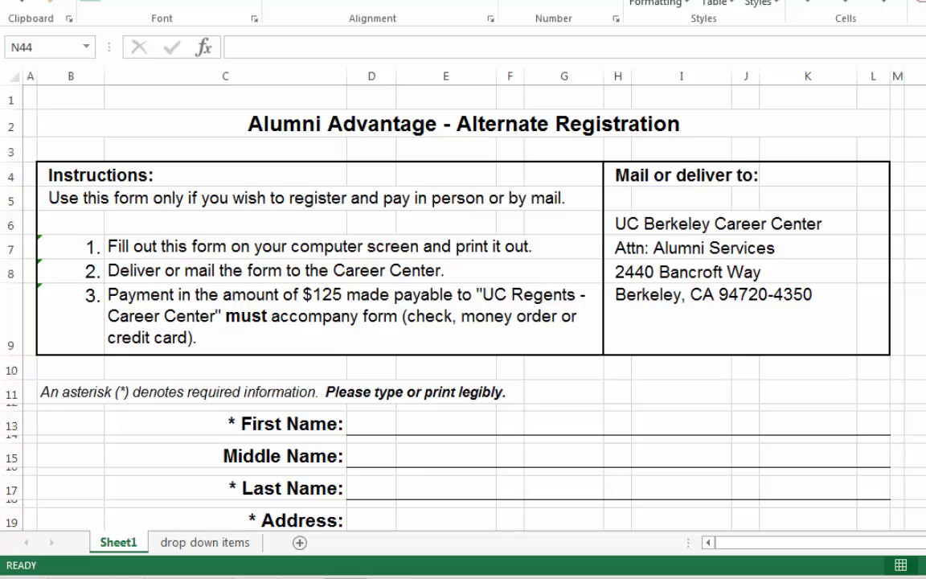
scroll(555, 434, "down", 4)
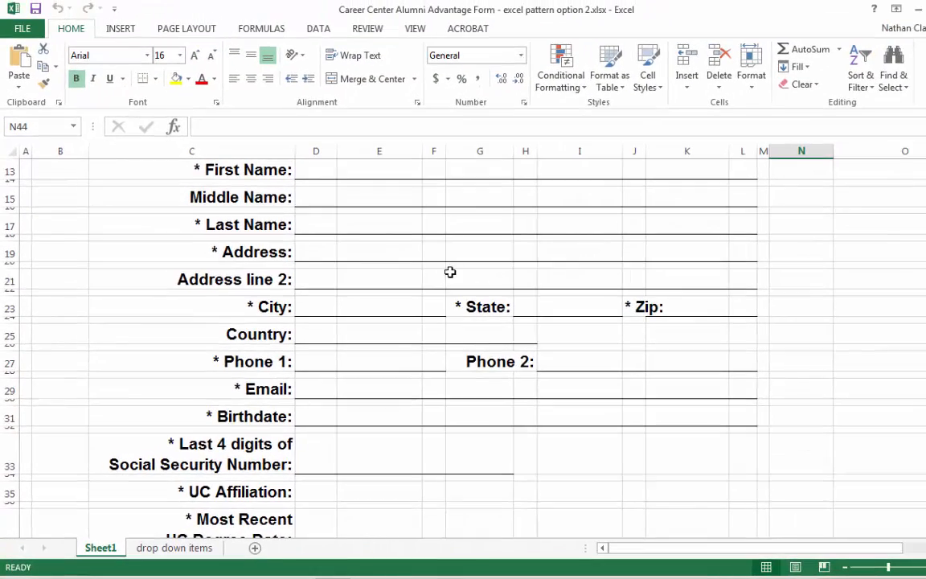
scroll(459, 330, "up", 3)
scroll(459, 330, "down", 3)
scroll(453, 367, "up", 2)
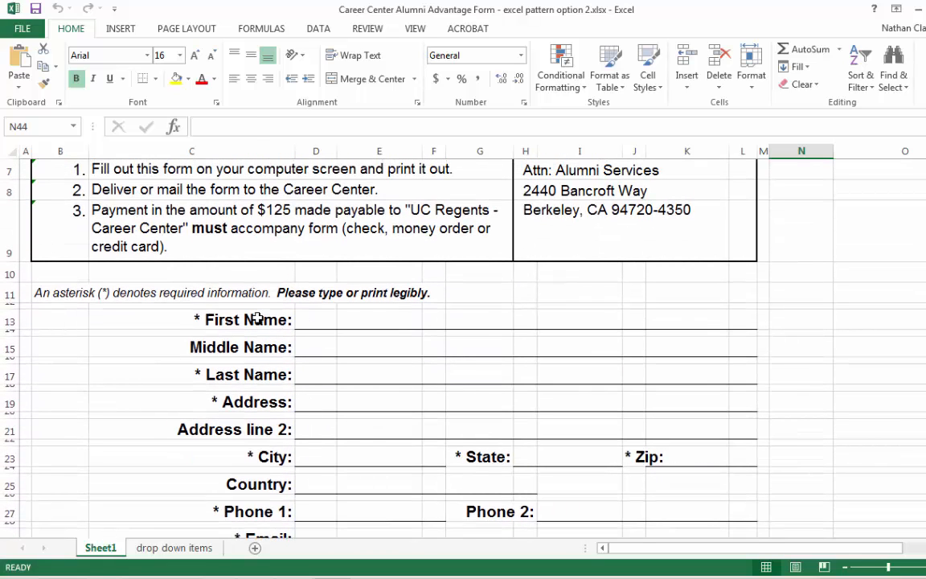
- Examine the First Name label cell and its answer line across D13:L13, including the border options for that range
left_click(257, 318)
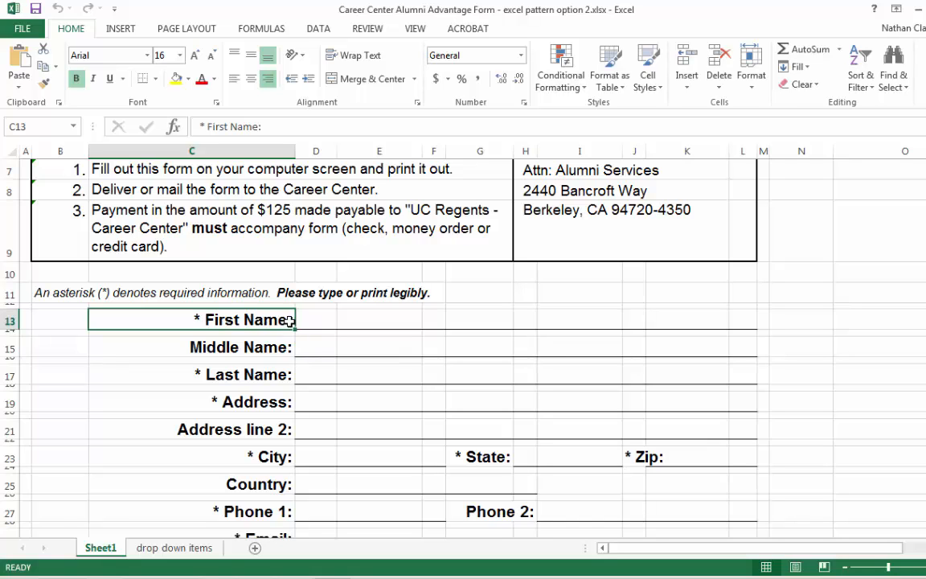
left_click(320, 319)
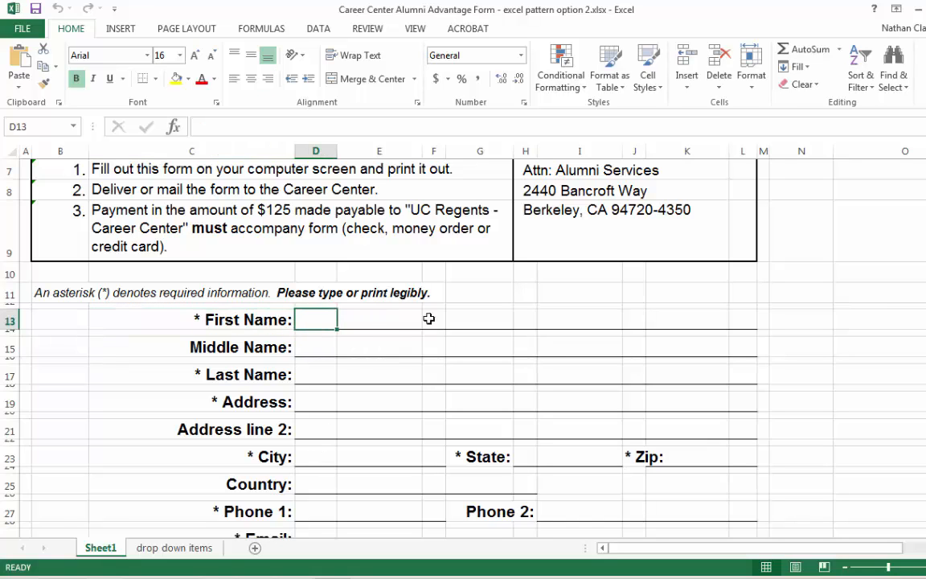
left_click_drag(320, 320, 740, 317)
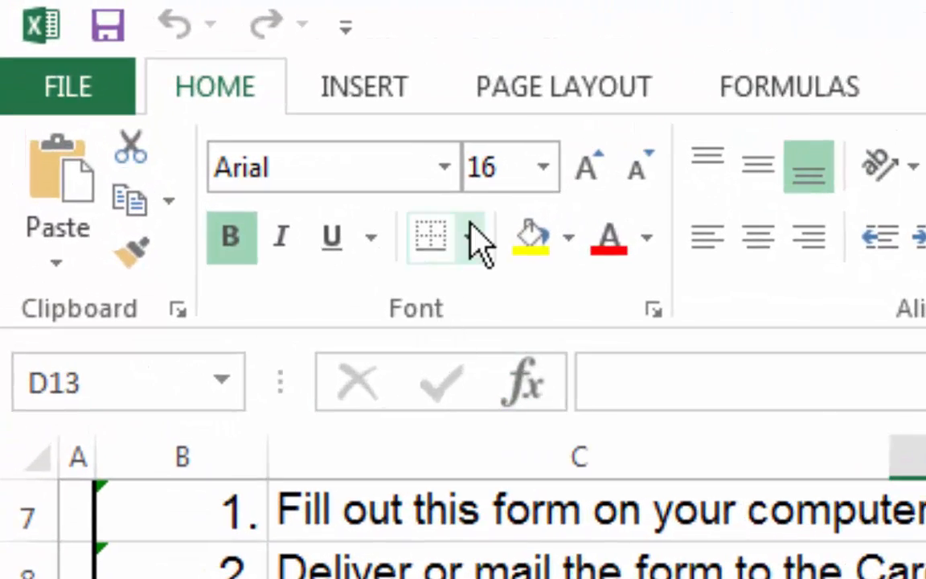
left_click(475, 238)
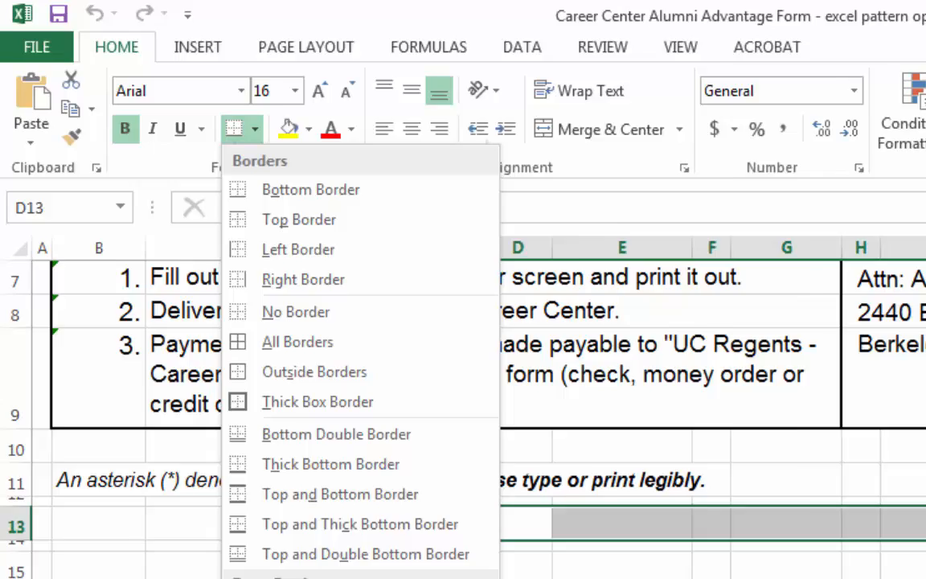
left_click(468, 313)
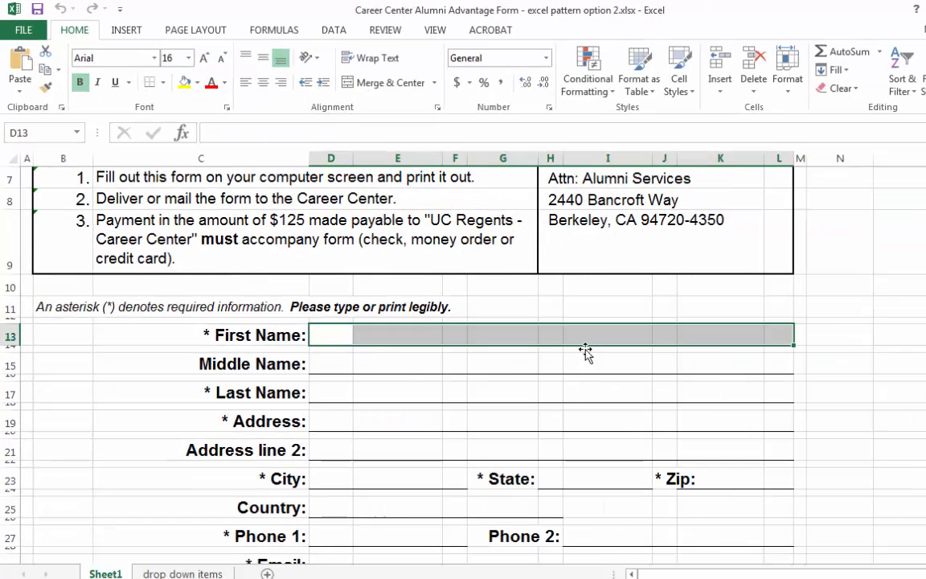
left_click(719, 364)
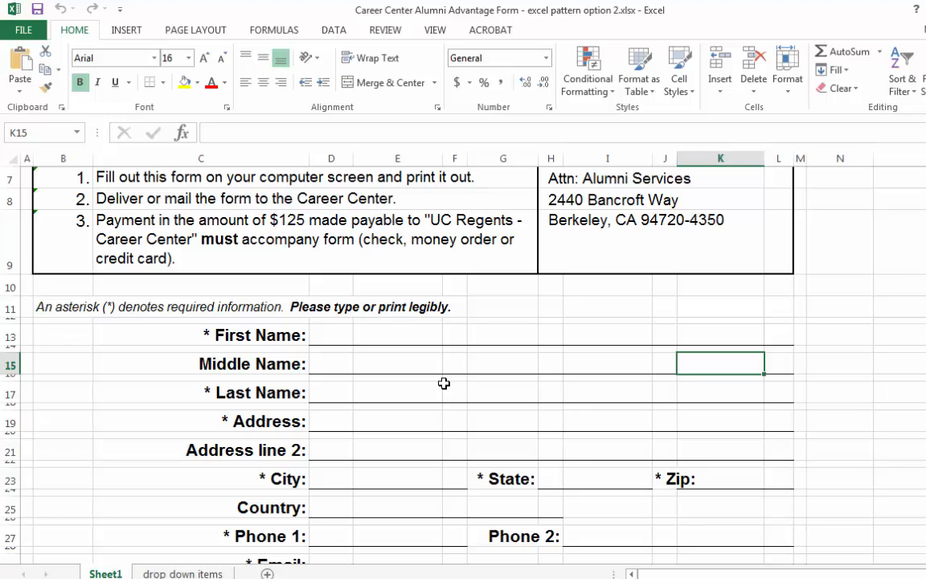
left_click(839, 364)
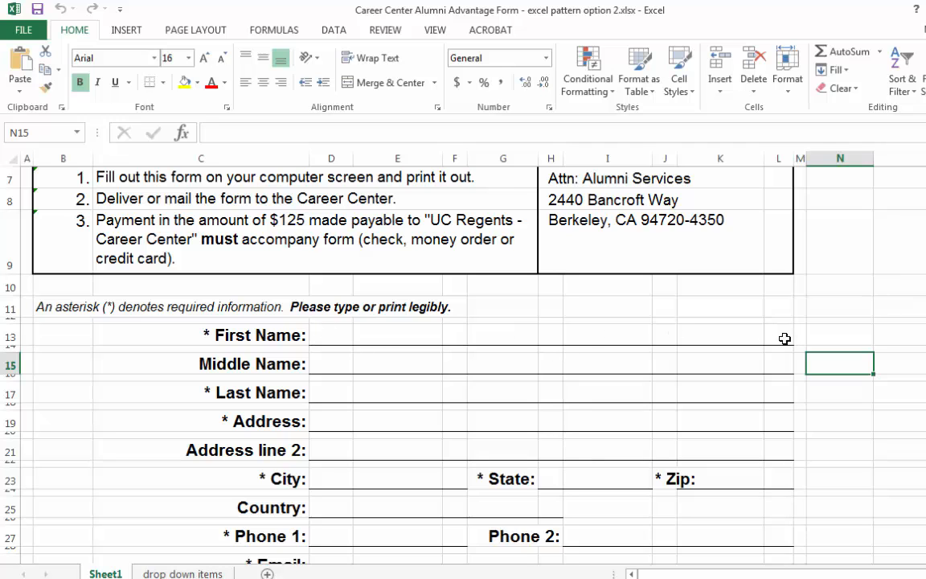
- Examine how the Zip label and its answer line in row 23 share columns J and K with the Doctorate option in row 39
scroll(874, 467, "down", 2)
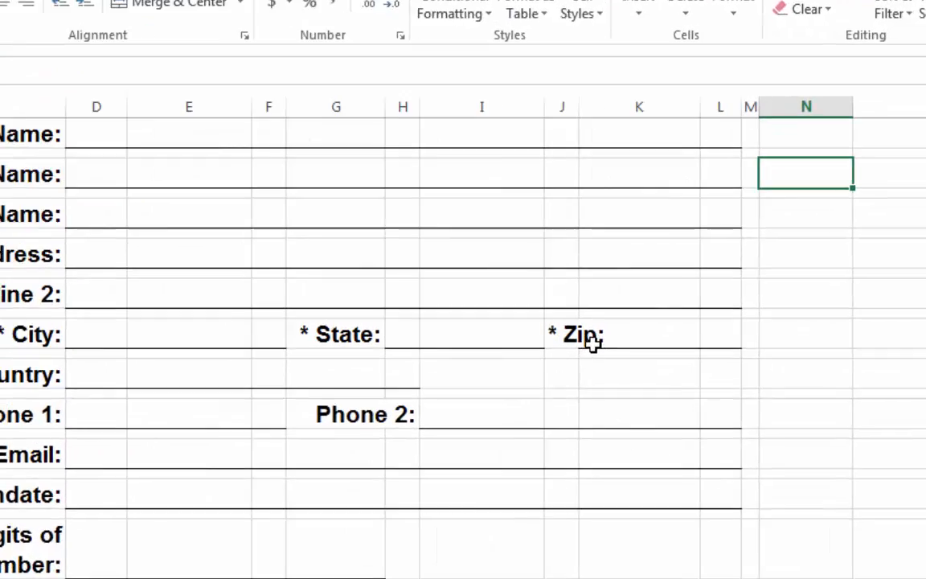
left_click(687, 324)
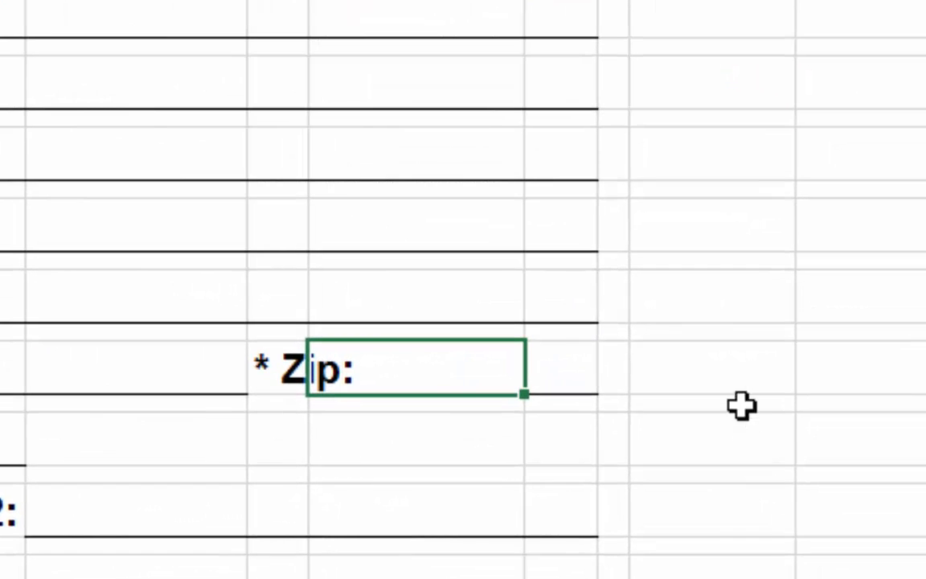
left_click(766, 387)
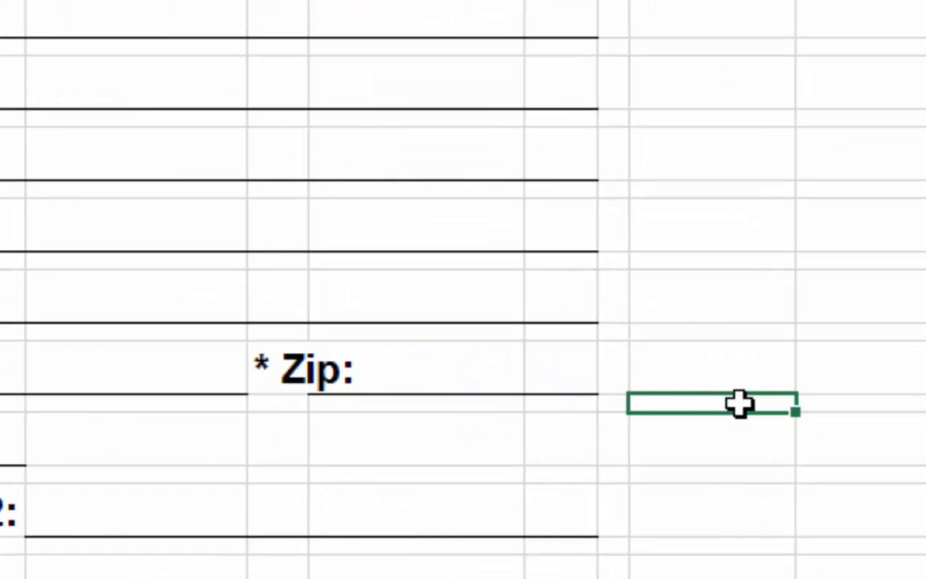
left_click(433, 363)
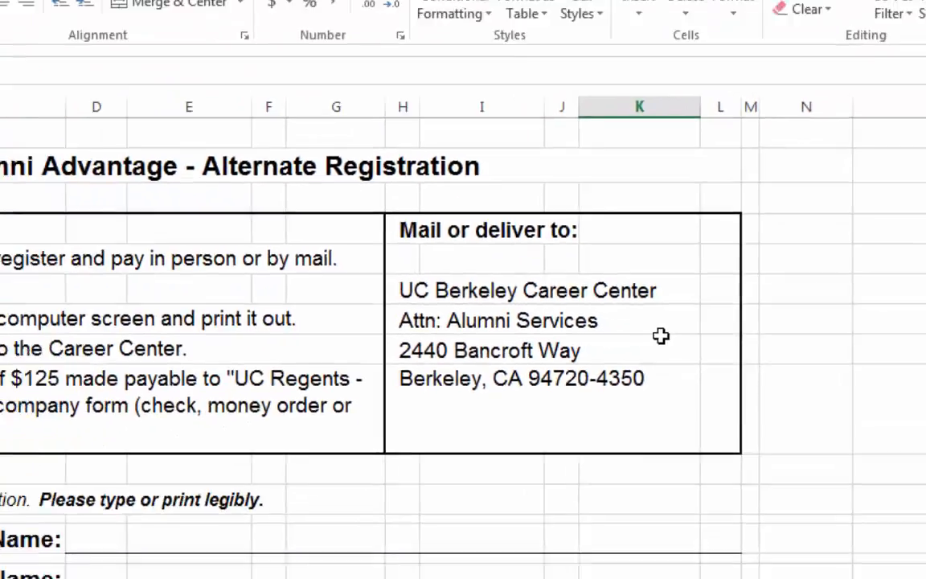
scroll(727, 345, "down", 4)
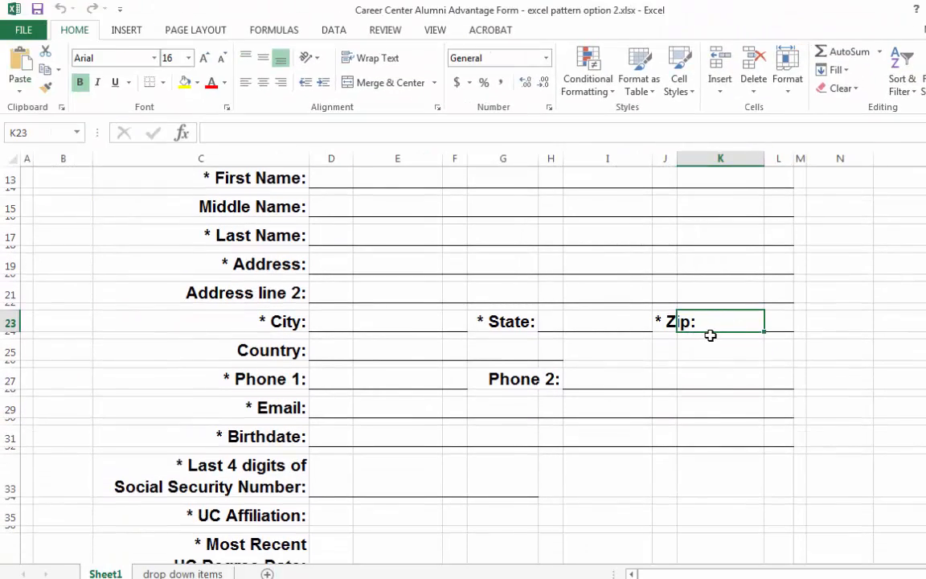
scroll(710, 373, "up", 4)
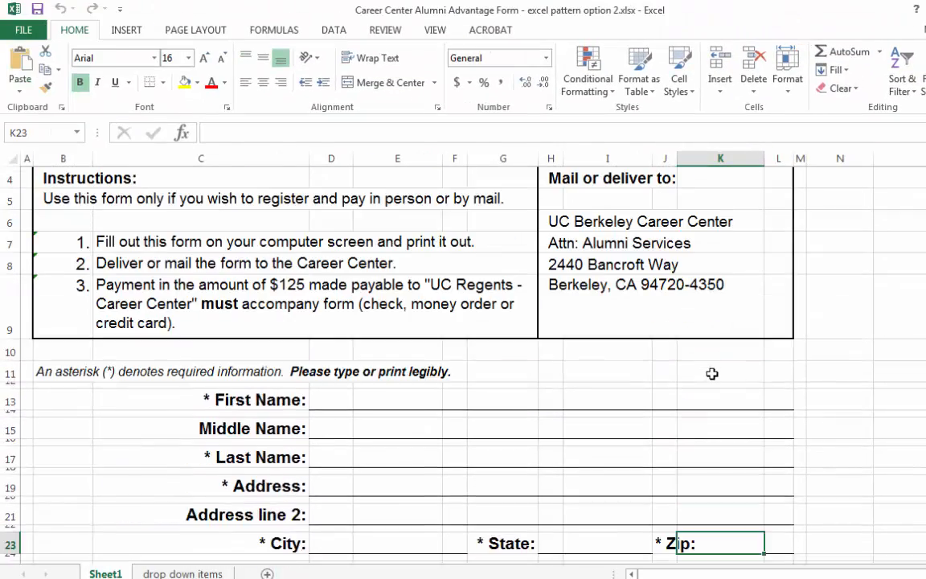
scroll(711, 374, "down", 7)
scroll(711, 373, "down", 1)
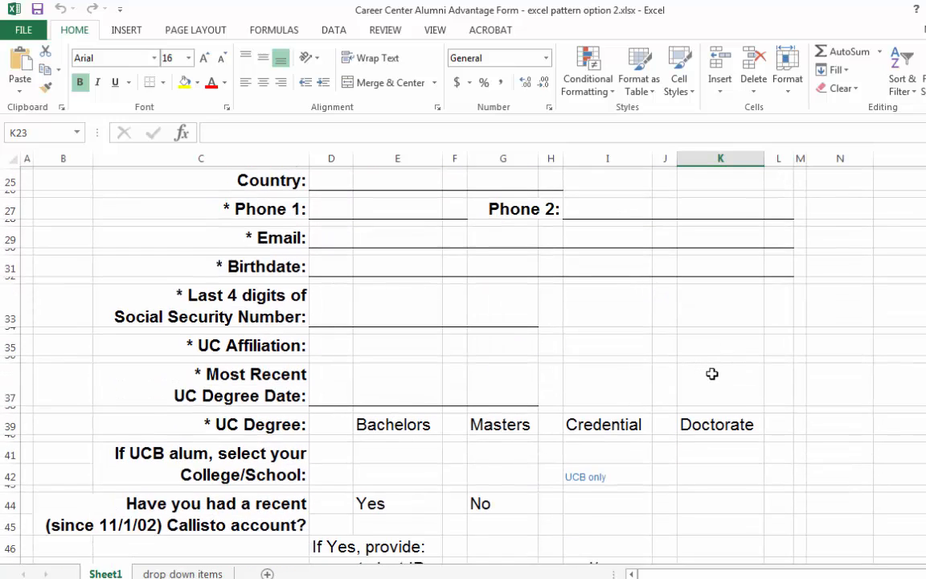
scroll(712, 374, "up", 2)
left_click(664, 235)
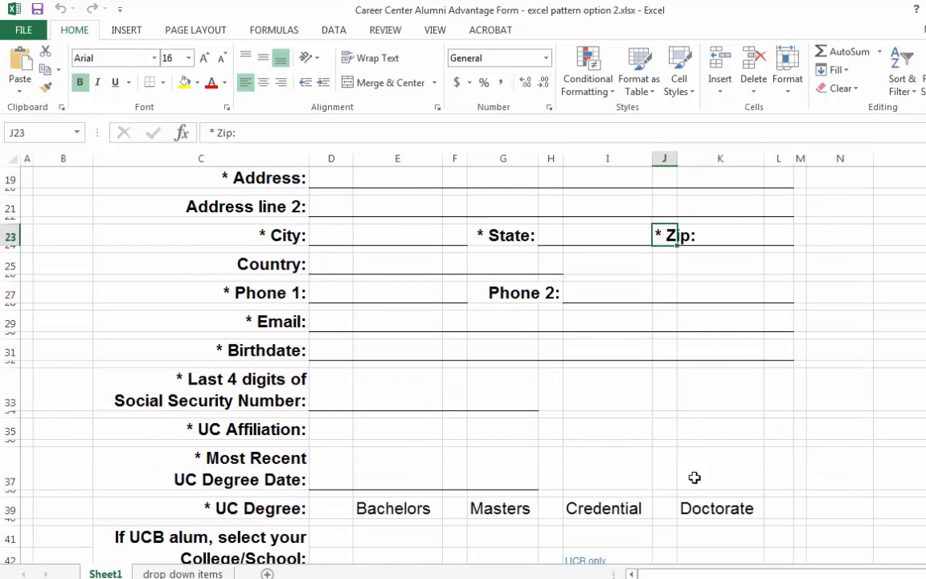
left_click(665, 508)
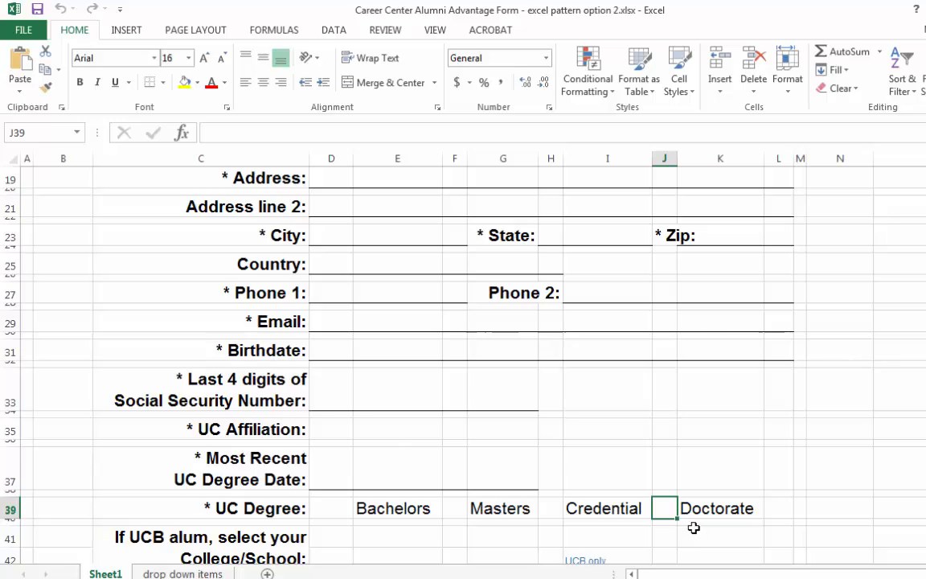
- Insert a new column before column K, matching the narrow width of column J
scroll(692, 521, "down", 5)
scroll(692, 519, "up", 6)
scroll(709, 299, "up", 5)
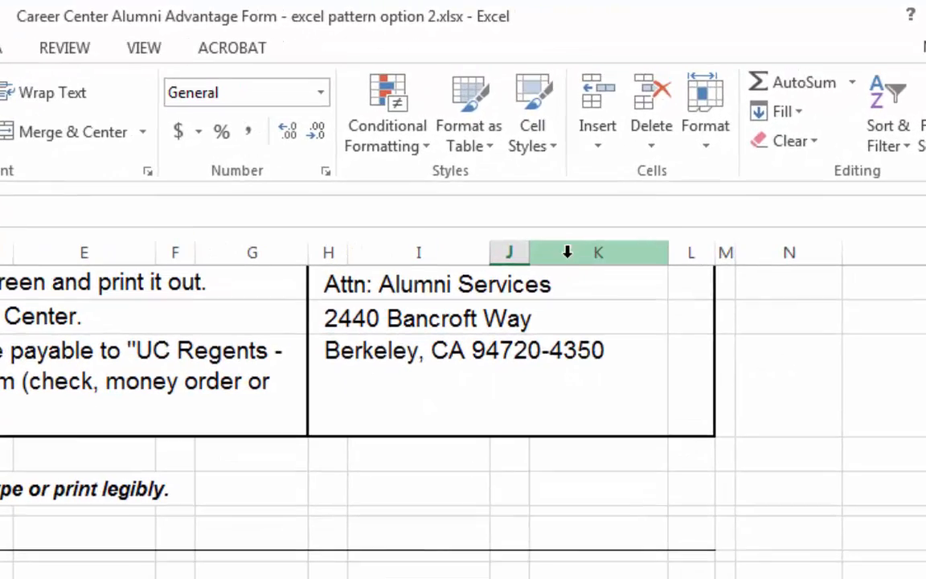
right_click(606, 222)
left_click(656, 382)
left_click(640, 388)
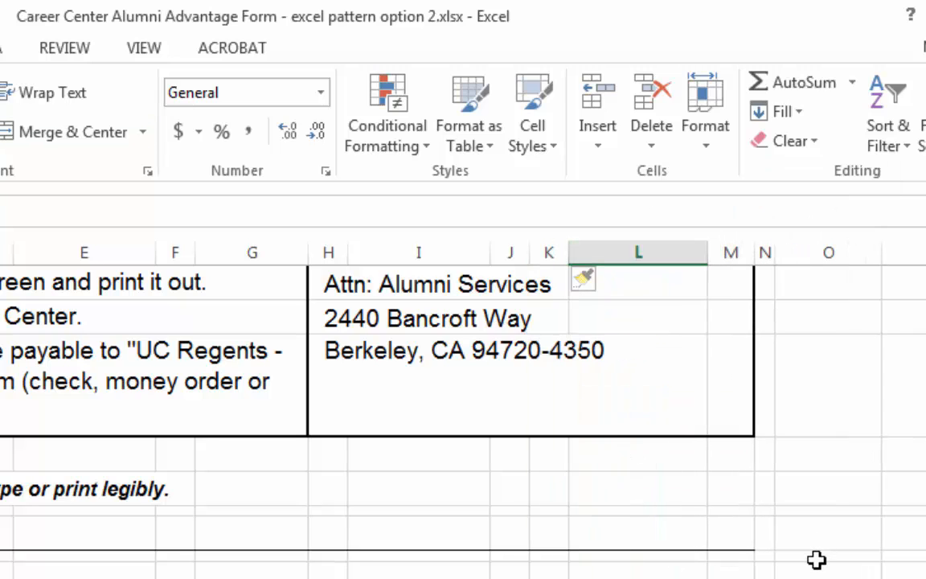
- Narrow column L to offset the width that the inserted column added to the form
scroll(817, 560, "down", 2)
scroll(817, 559, "up", 4)
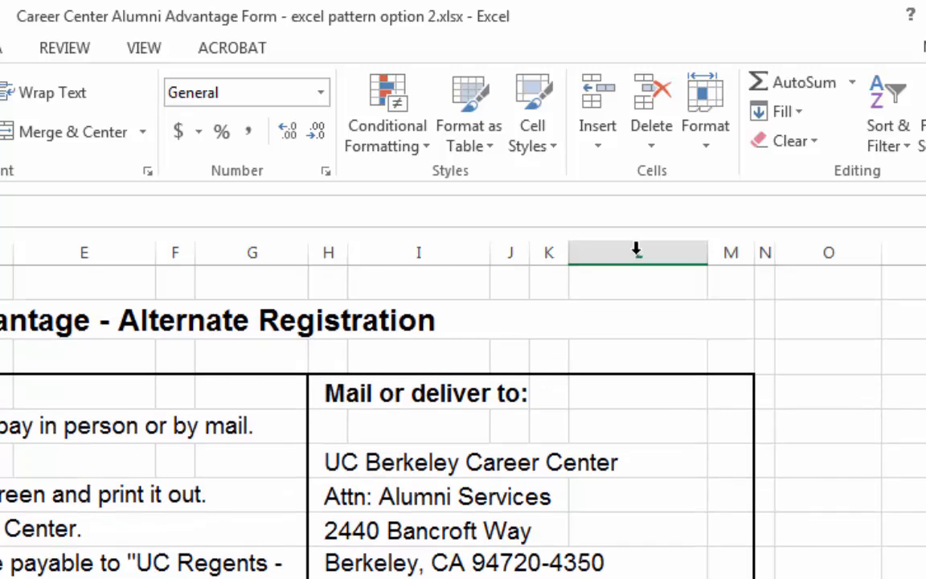
left_click_drag(568, 250, 567, 246)
left_click_drag(702, 257, 665, 256)
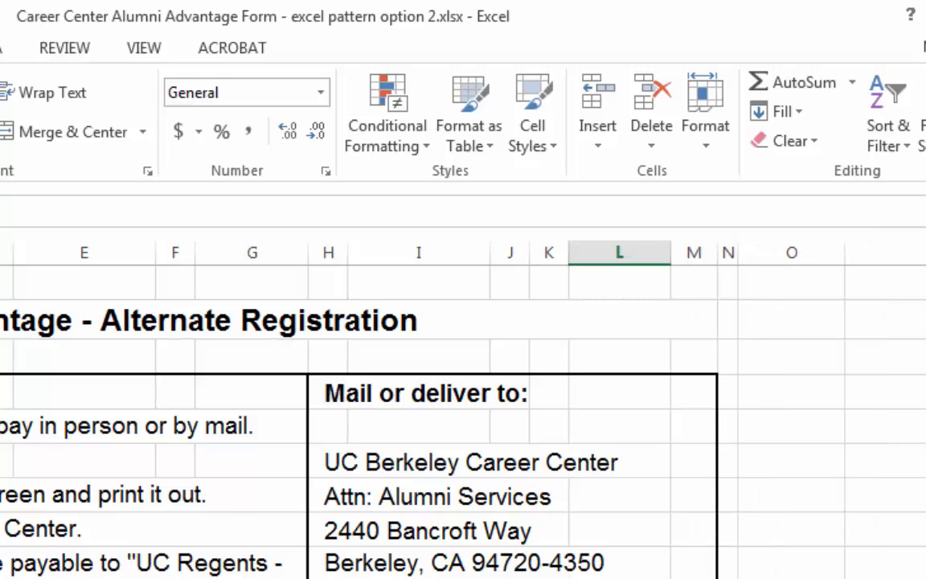
scroll(482, 401, "down", 5)
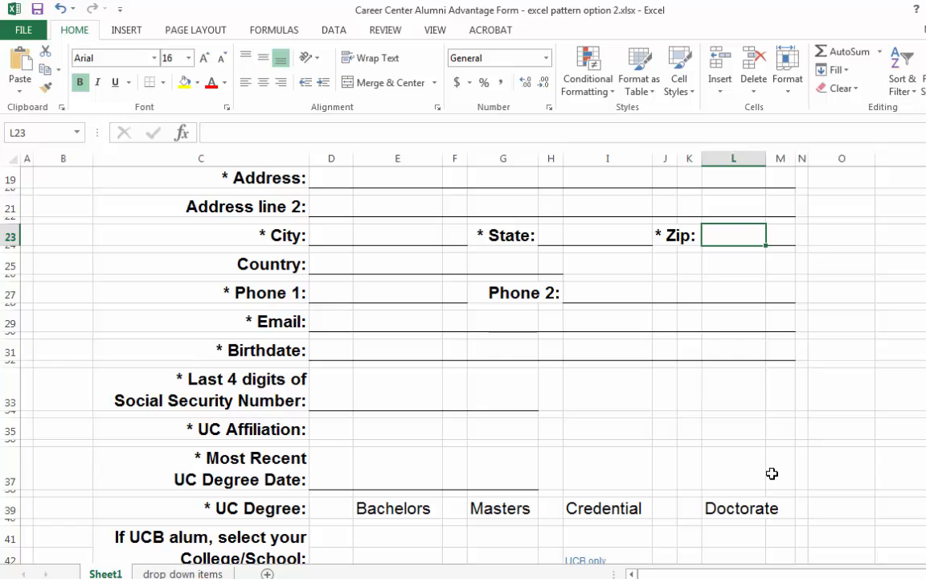
- Move the Doctorate label in the UC Degree row from L39 to K39, beside its checkbox cell
scroll(771, 473, "down", 2)
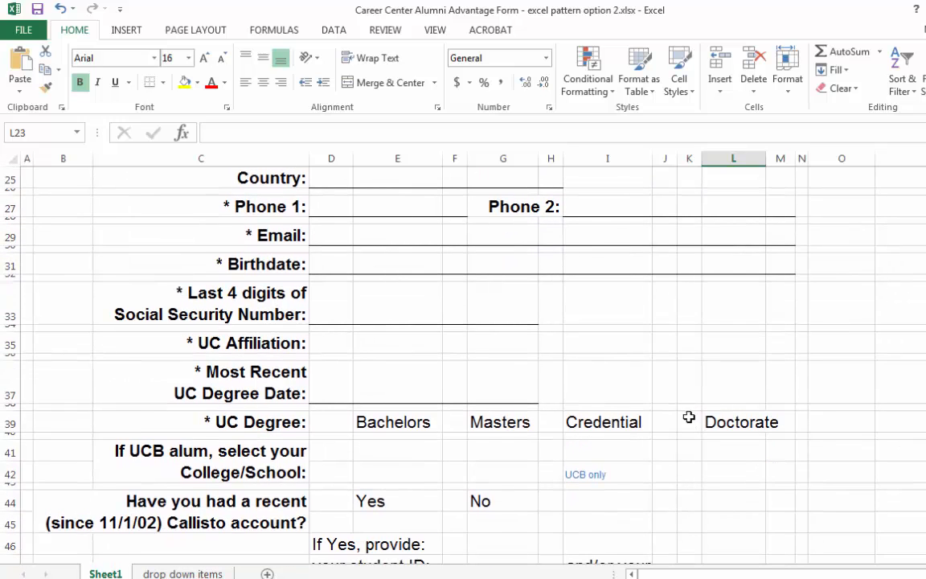
left_click(726, 426)
key("ctrl+c")
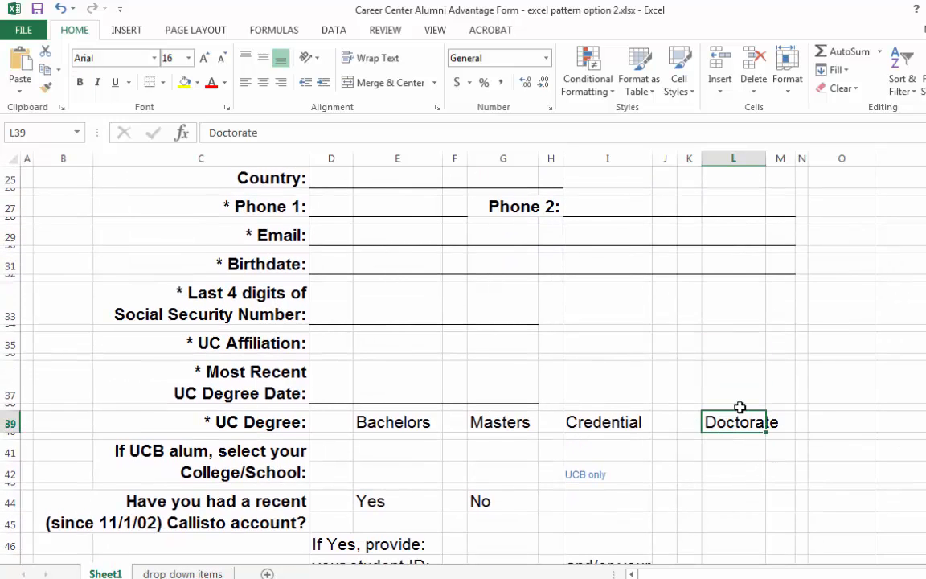
key("Left")
key("ctrl+v")
key("Left")
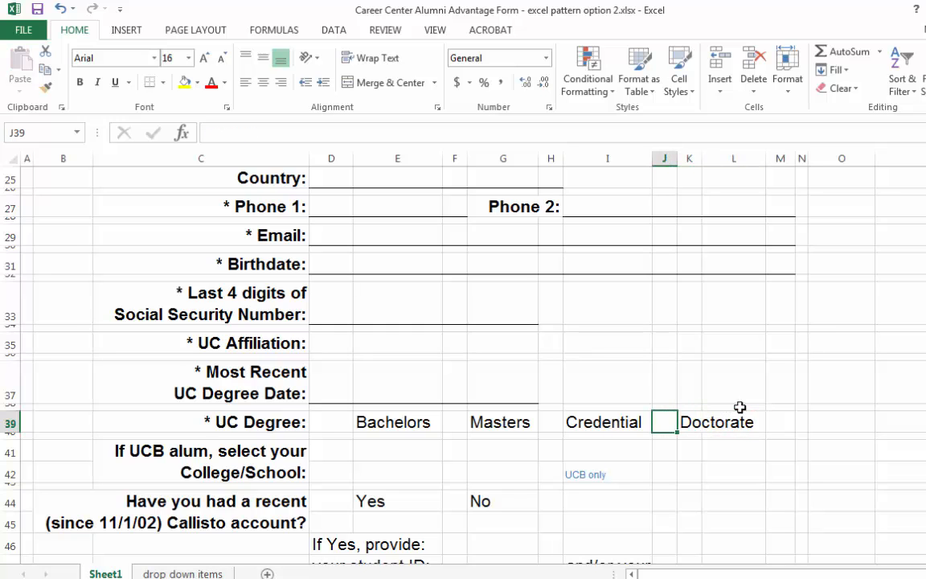
scroll(739, 446, "down", 4)
scroll(736, 448, "up", 7)
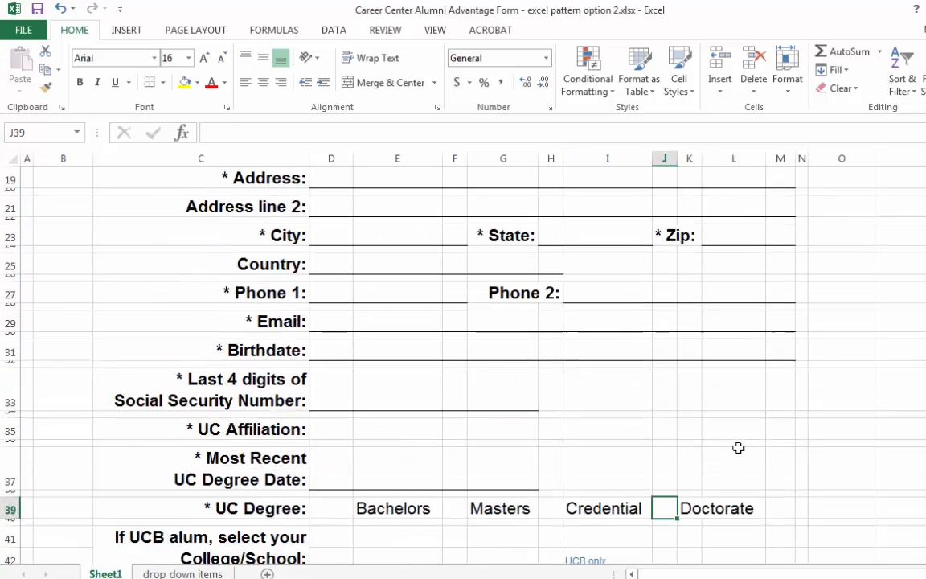
- Move the Zip label from J23 to K23 and right-align it against its answer line
left_click(723, 273)
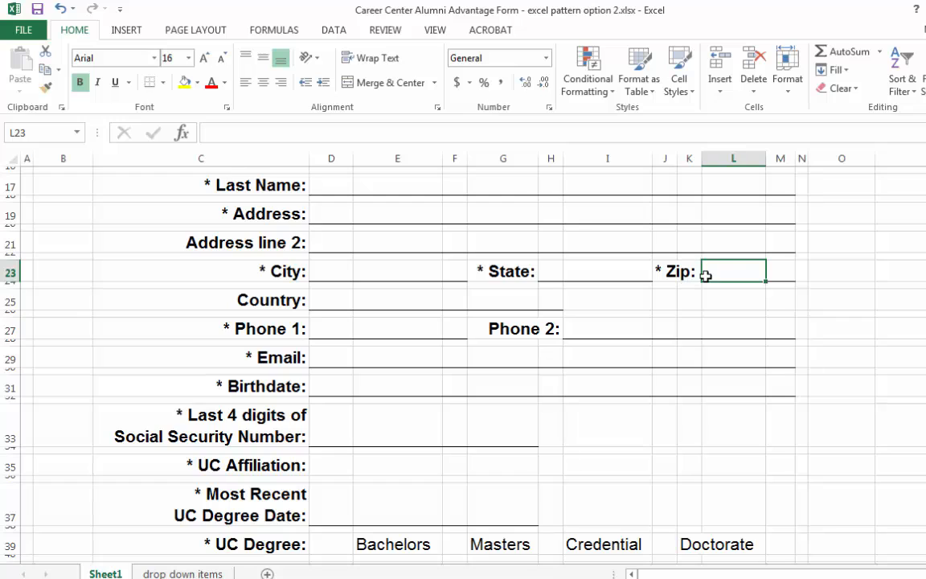
left_click(679, 274)
left_click(665, 270)
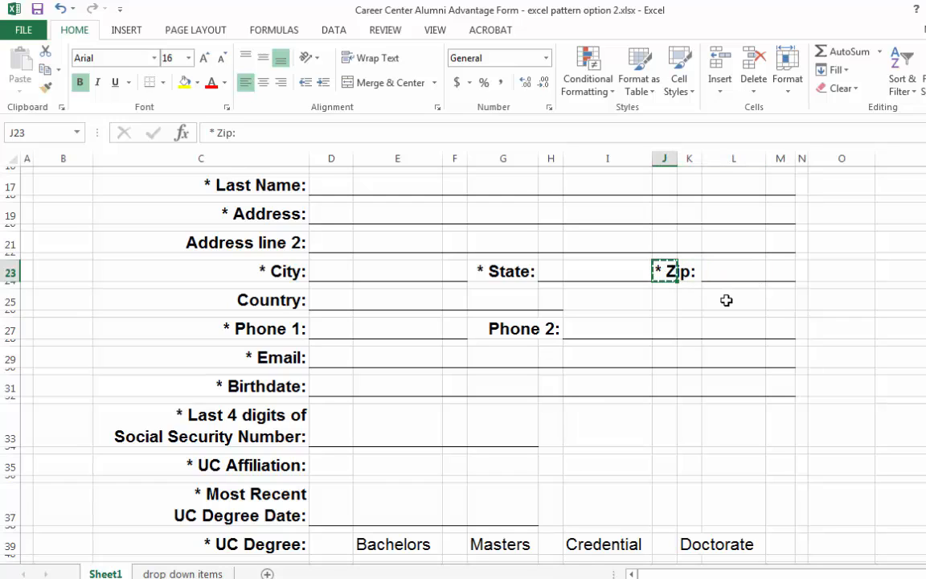
key("Right")
key("ctrl+v")
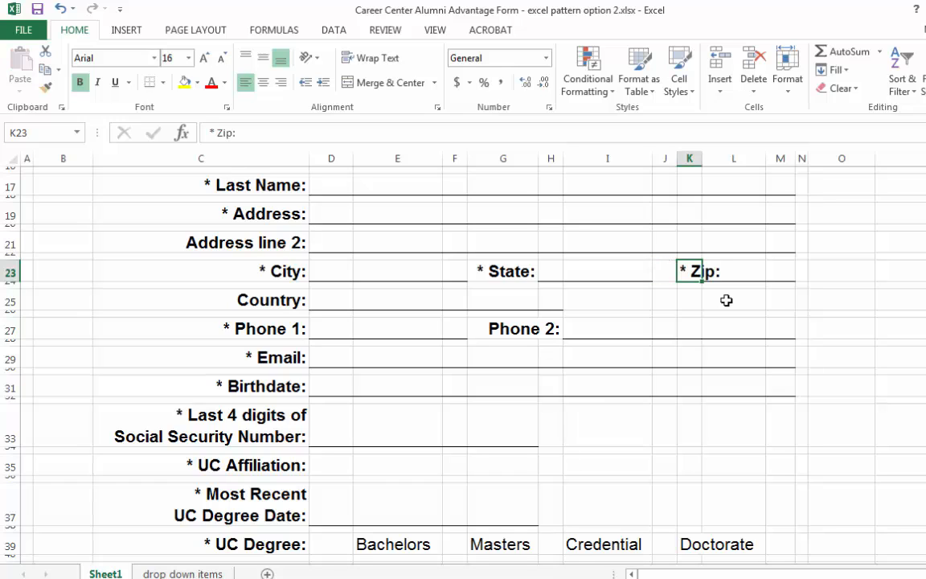
left_click(280, 82)
left_click(801, 329)
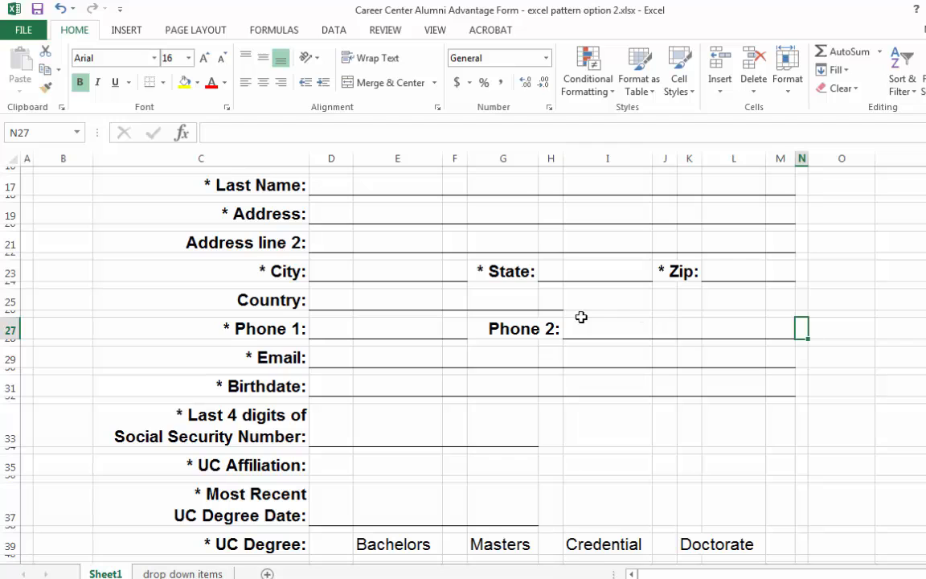
- Add Print Preview and Print to the Quick Access Toolbar, and preview the form's printed page before returning to the sheet
scroll(736, 310, "down", 1)
scroll(736, 310, "up", 7)
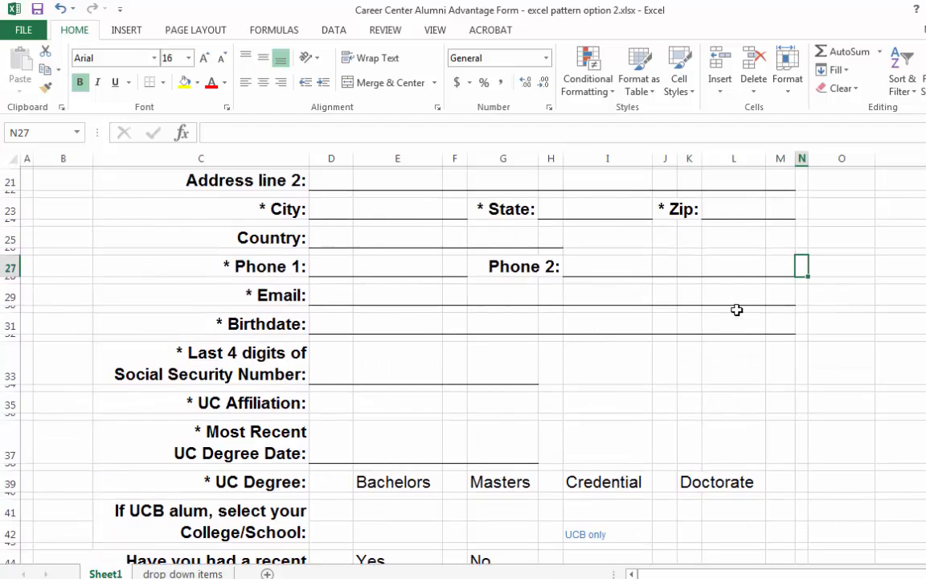
left_click(120, 9)
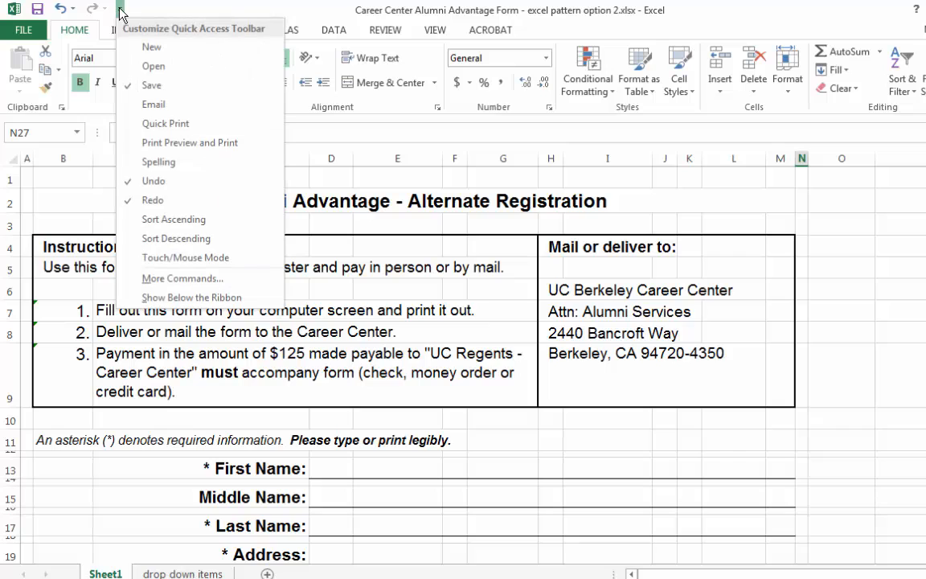
left_click(187, 142)
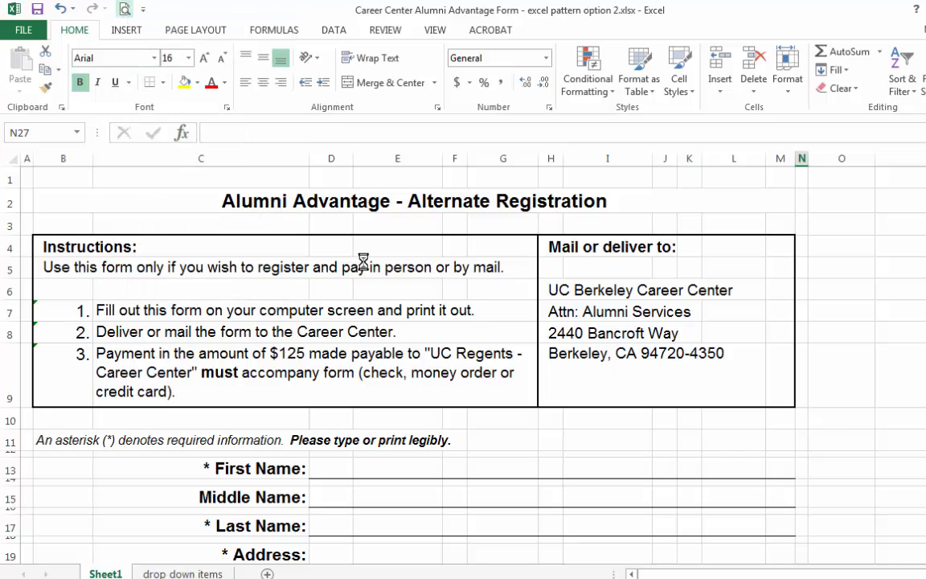
key("ctrl+p")
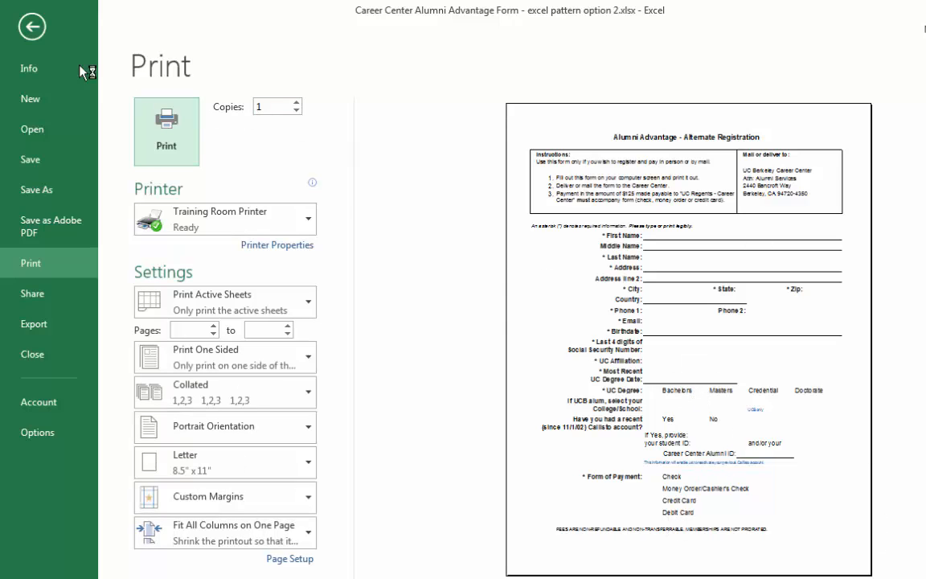
left_click(32, 29)
- Examine the answer cells without underlines beside UC Affiliation (D35:G35) and College/School (D42:G42)
scroll(651, 355, "down", 4)
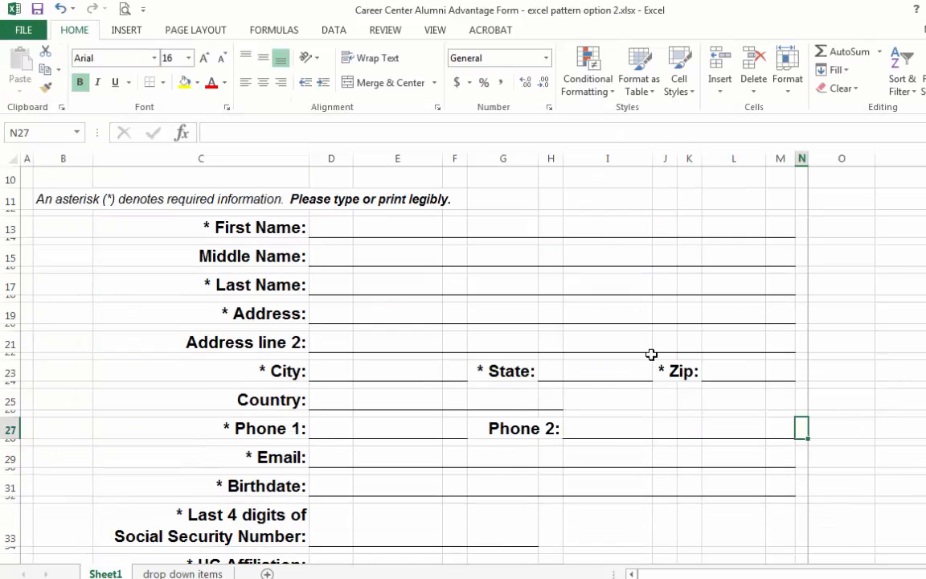
scroll(630, 429, "down", 10)
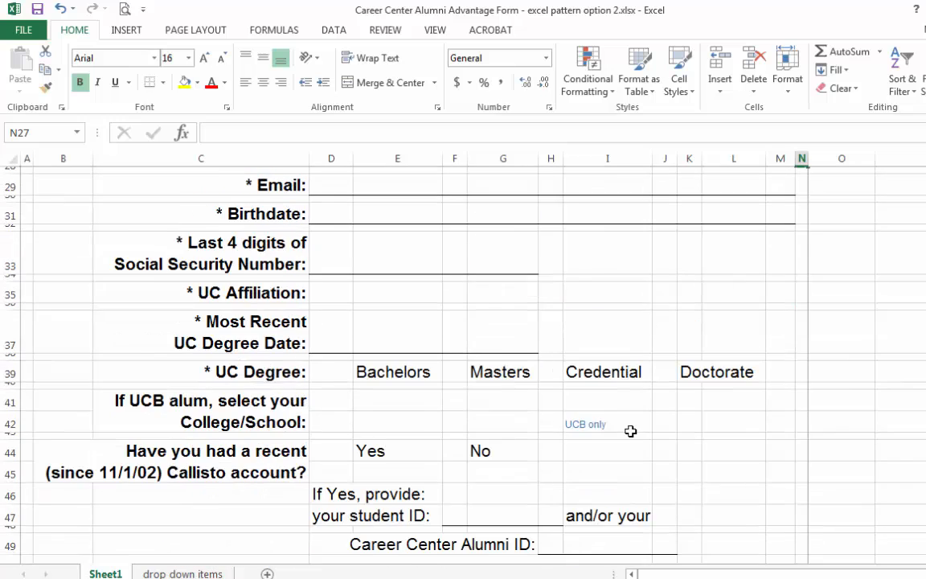
scroll(630, 431, "down", 1)
scroll(630, 431, "up", 4)
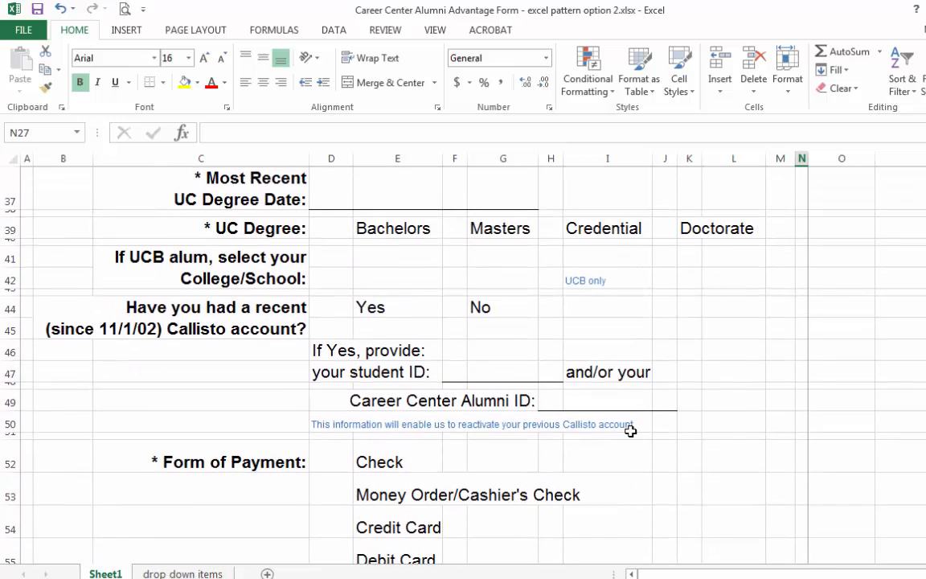
scroll(629, 430, "up", 2)
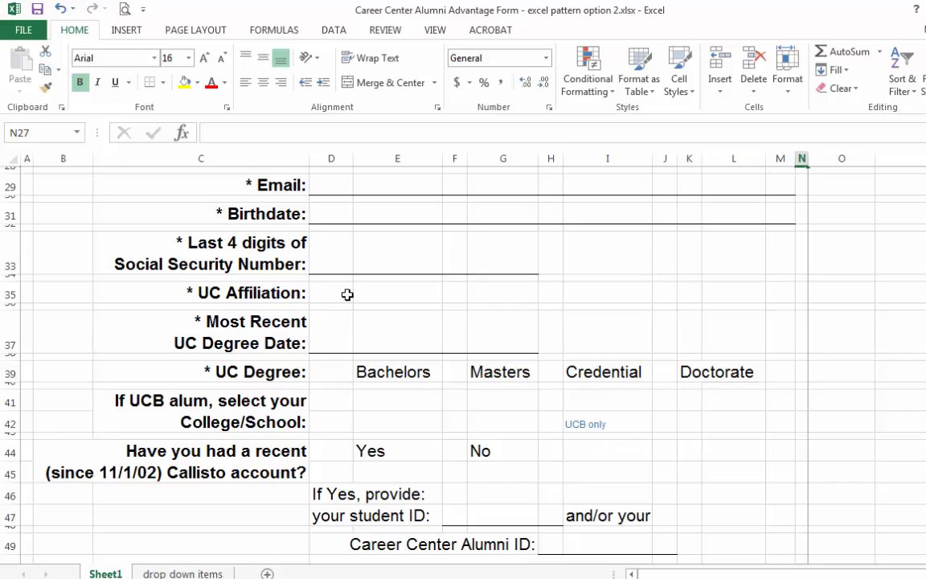
left_click_drag(348, 295, 514, 290)
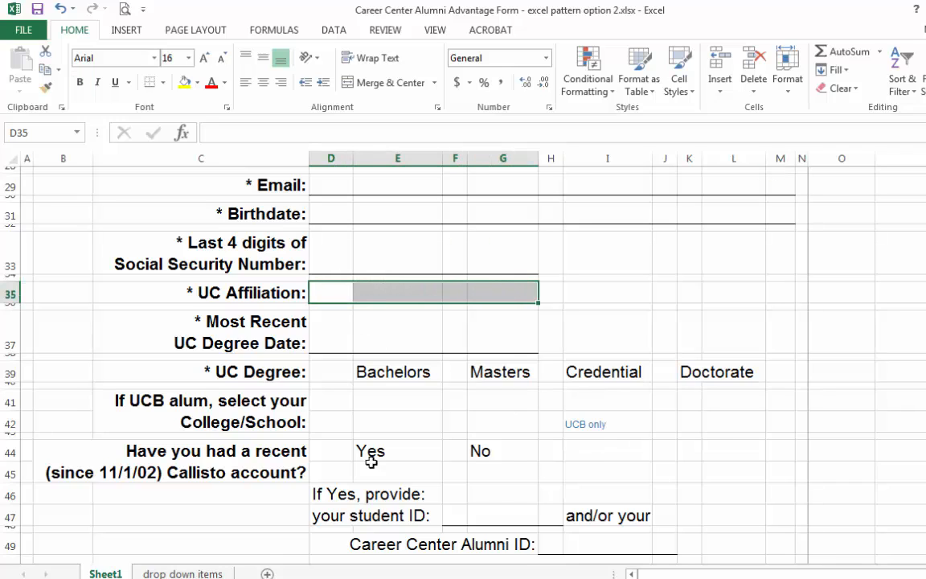
left_click(357, 408)
left_click_drag(334, 418, 536, 421)
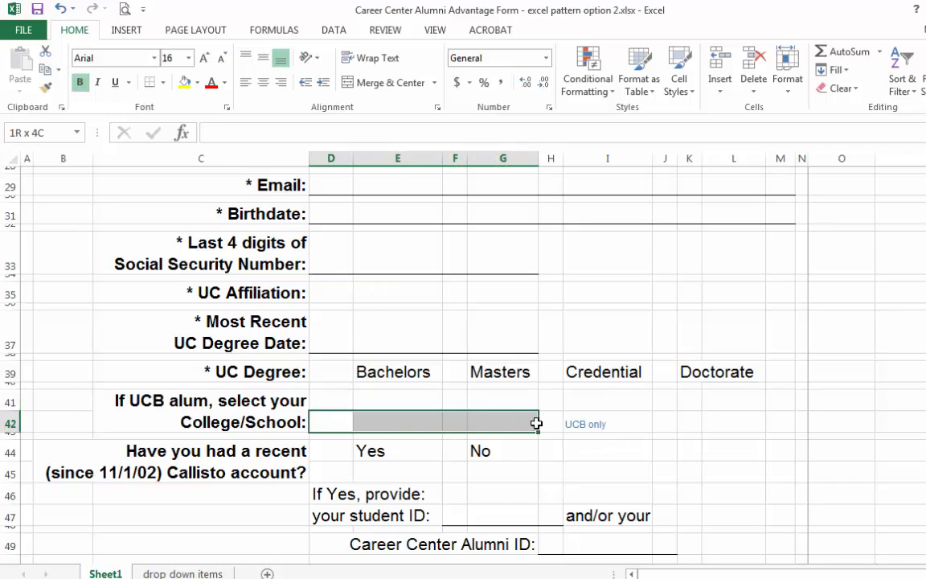
left_click(616, 464)
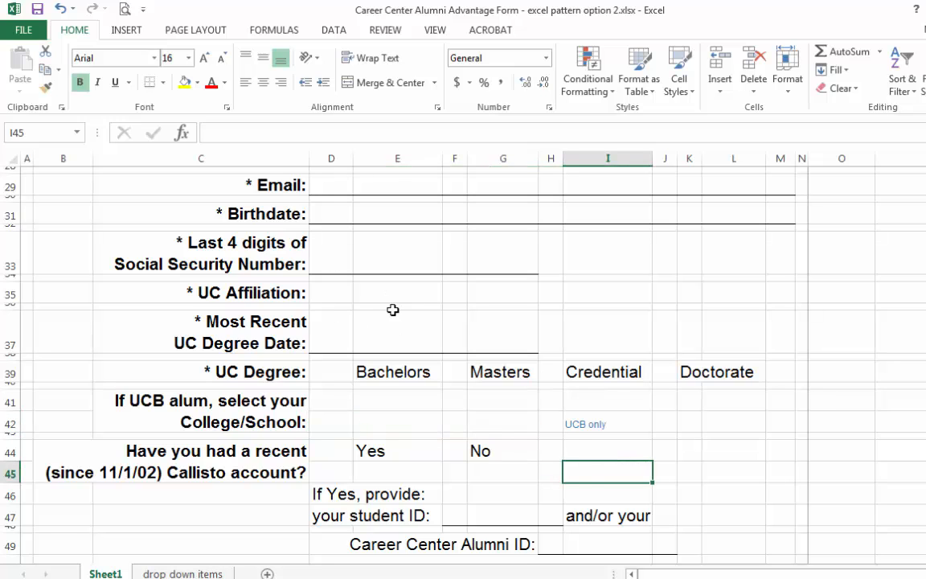
- Examine the blank checkbox cells beside the Callisto account, UC Degree and Form of Payment options
scroll(411, 368, "down", 4)
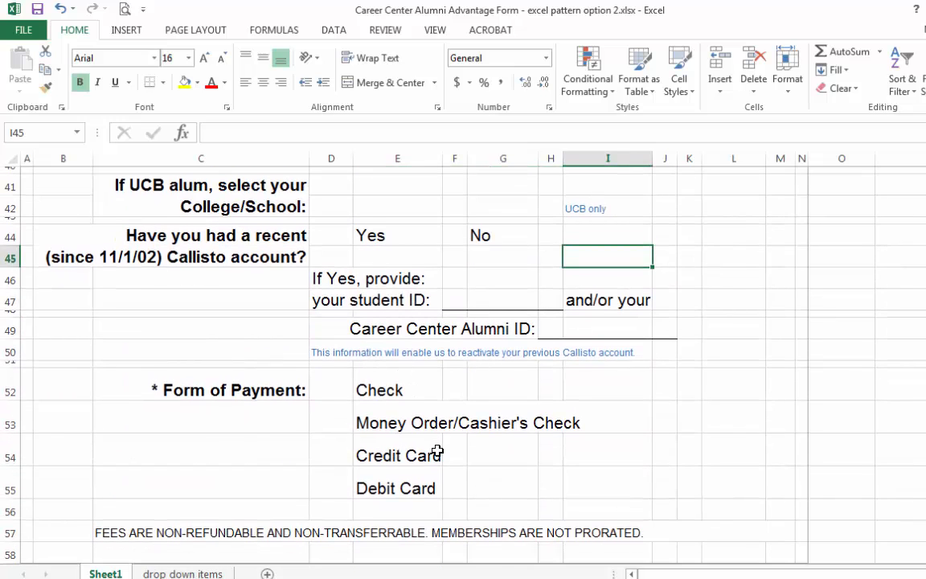
left_click(336, 238)
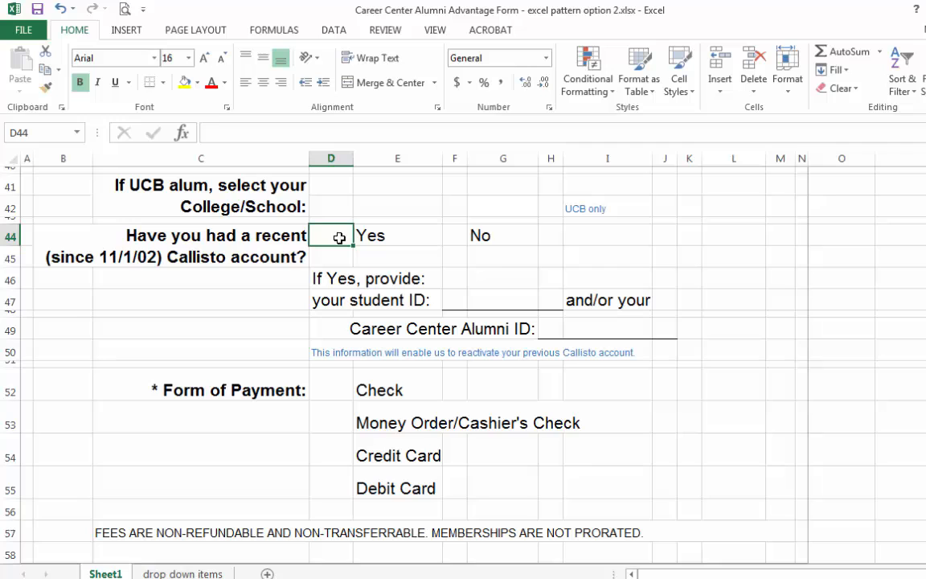
left_click(454, 235)
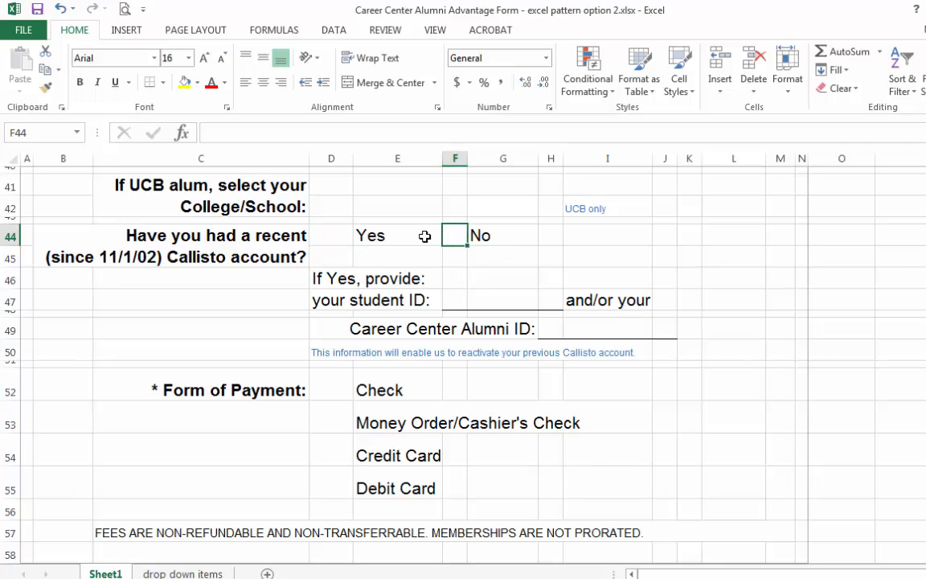
scroll(494, 277, "up", 1)
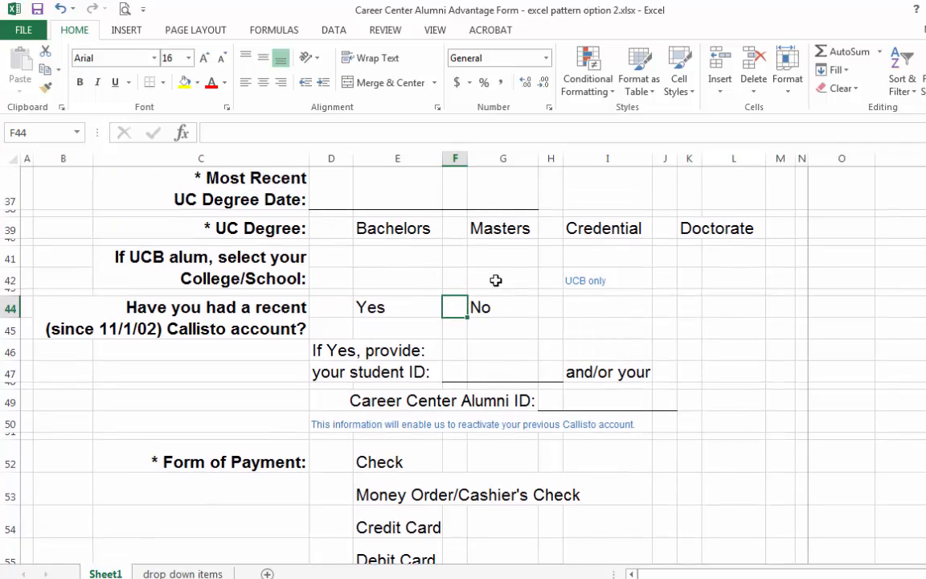
left_click(338, 228)
left_click(458, 229)
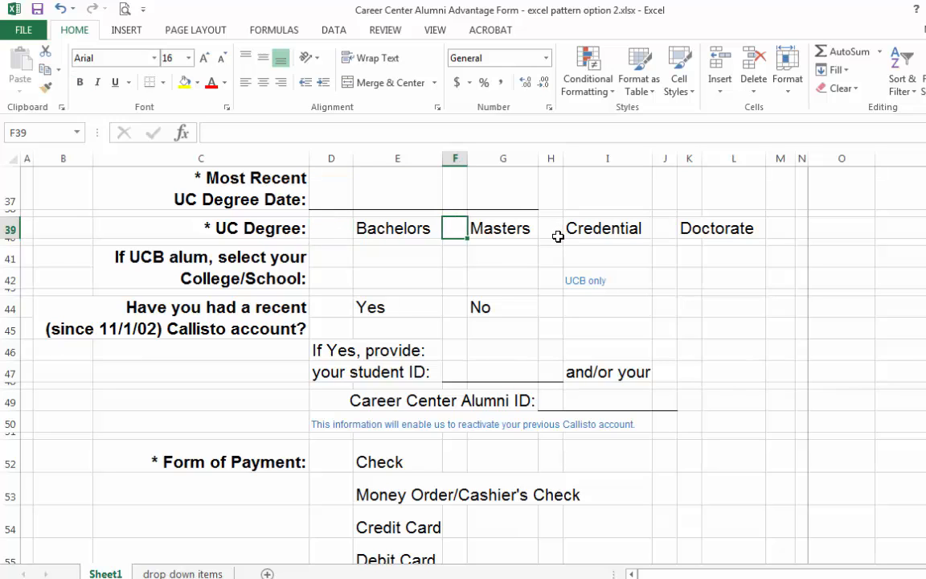
left_click(557, 236)
scroll(535, 363, "down", 2)
left_click(324, 339)
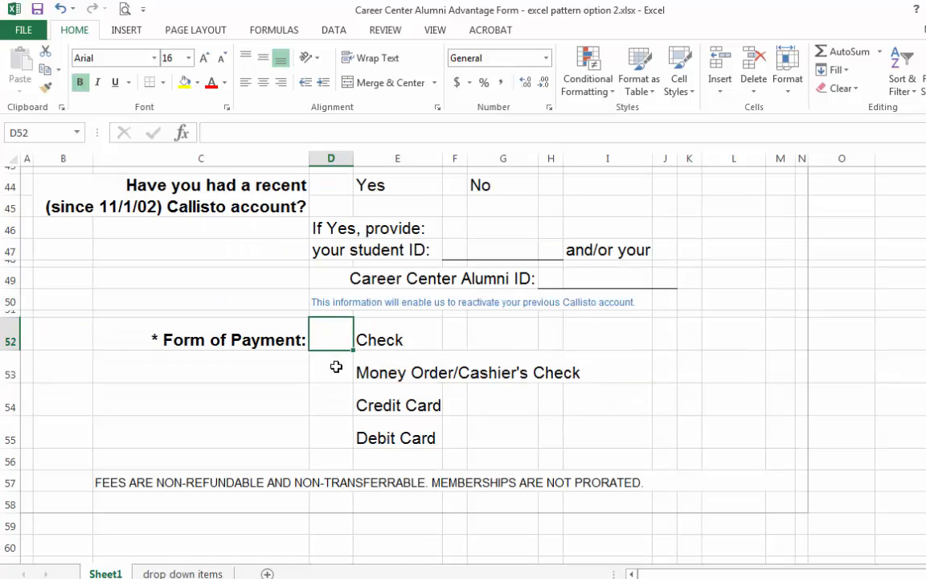
left_click(331, 372)
left_click(331, 404)
left_click(331, 435)
scroll(475, 436, "up", 6)
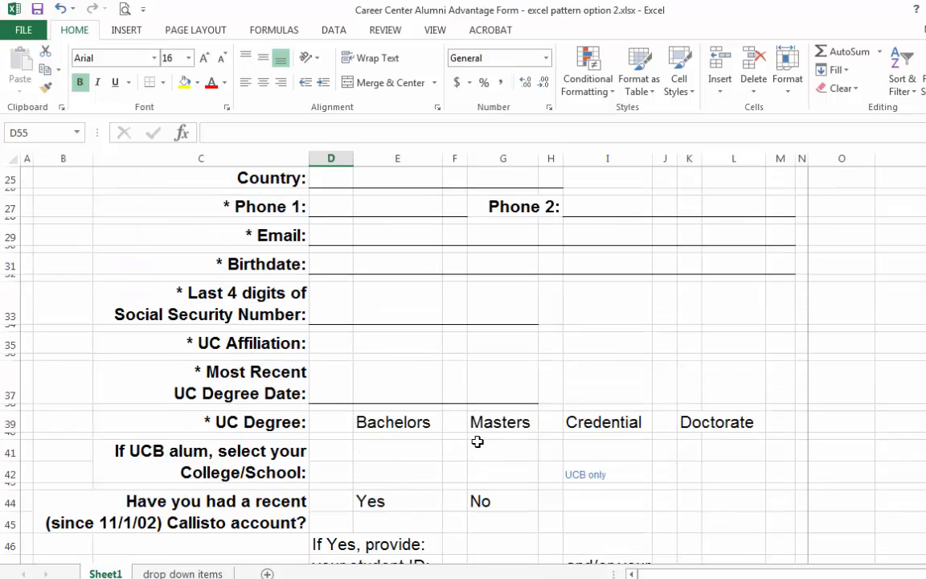
scroll(477, 441, "up", 8)
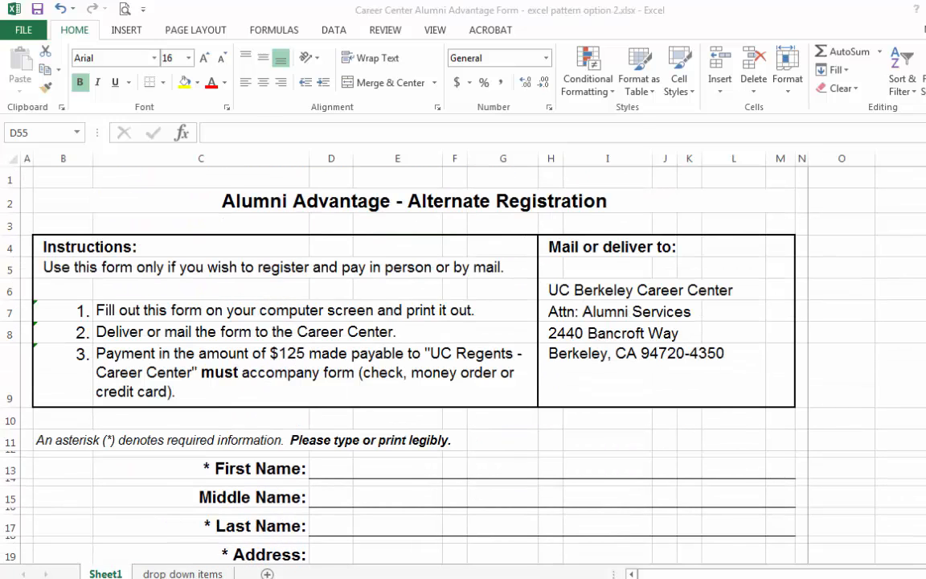
- Save the Alumni Advantage form workbook and close it
left_click(37, 8)
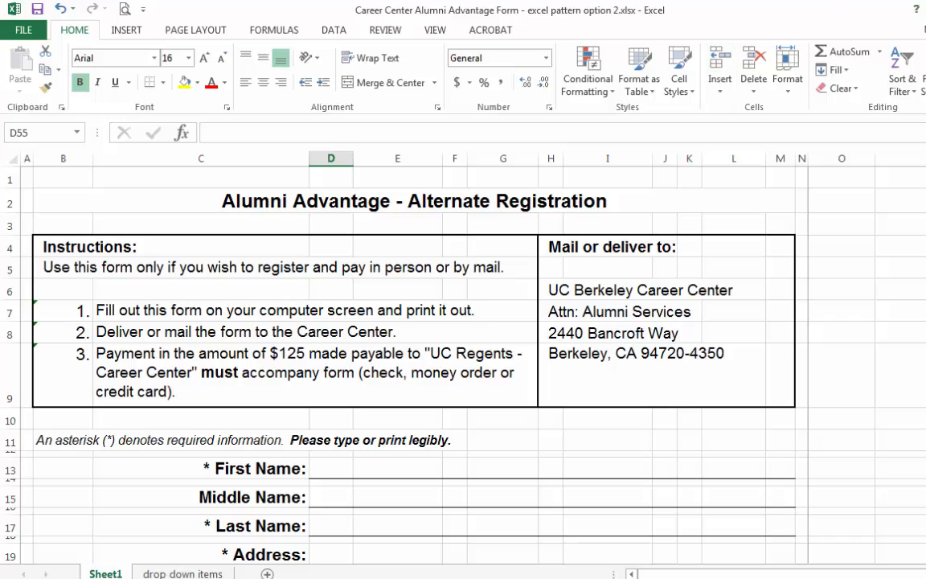
left_click(29, 30)
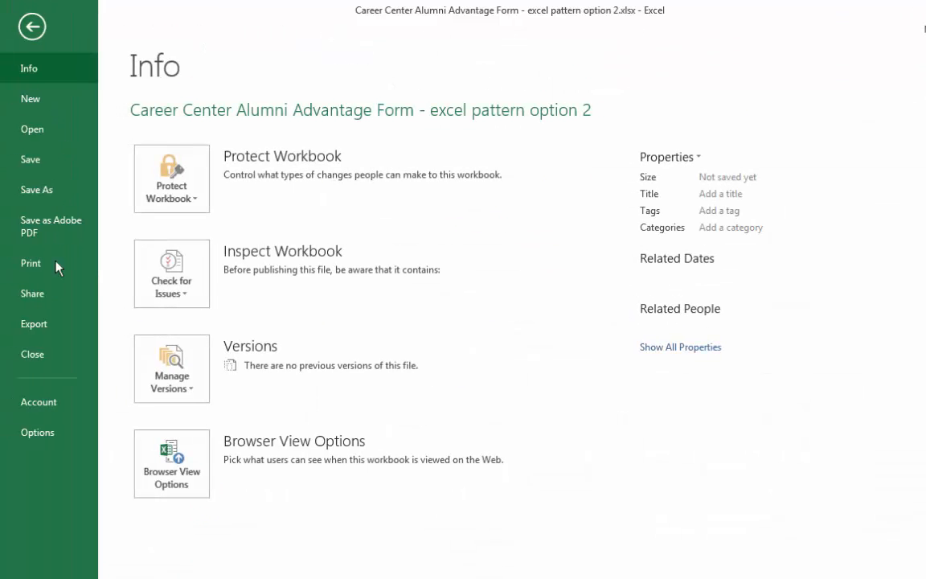
left_click(31, 354)
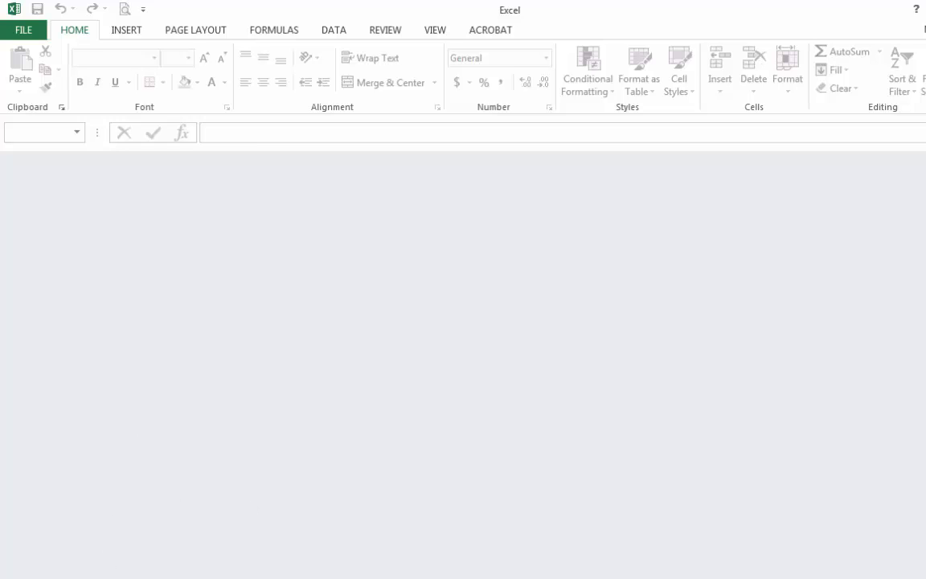
- Start Adobe Acrobat XI Pro
left_click(46, 561)
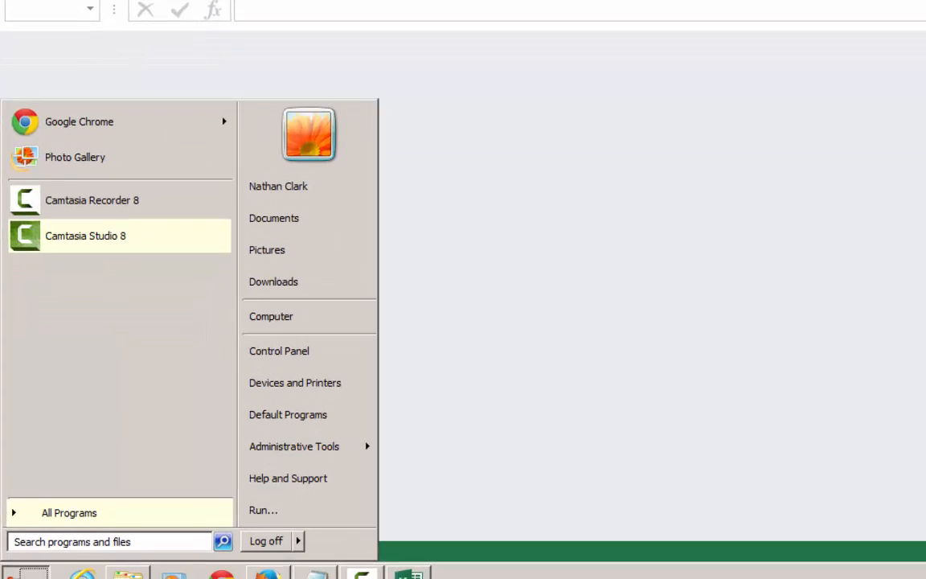
left_click(73, 480)
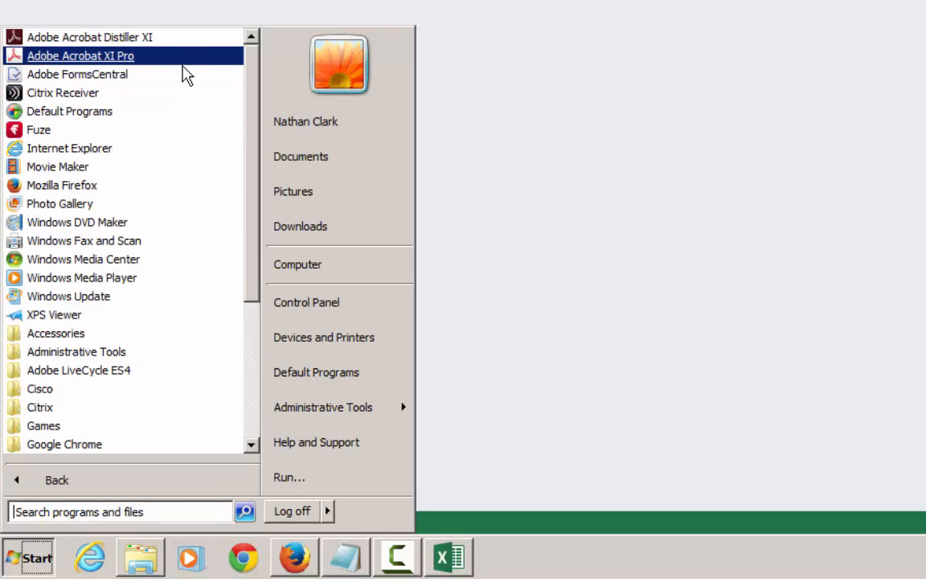
left_click(119, 58)
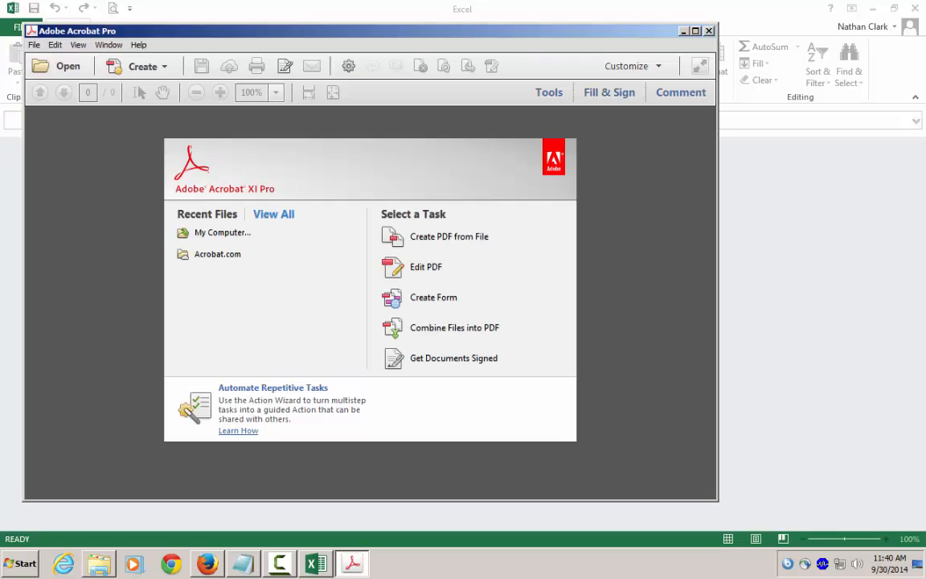
- Create a form from the existing Excel file Career Center Alumni Advantage Form - excel pattern option 2, letting Acrobat detect its fields
left_click(428, 295)
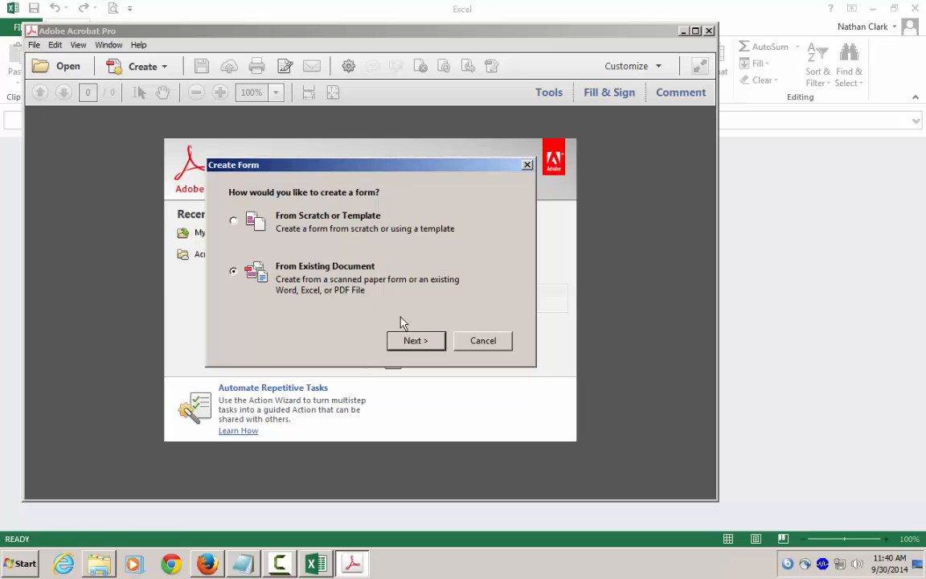
left_click(408, 340)
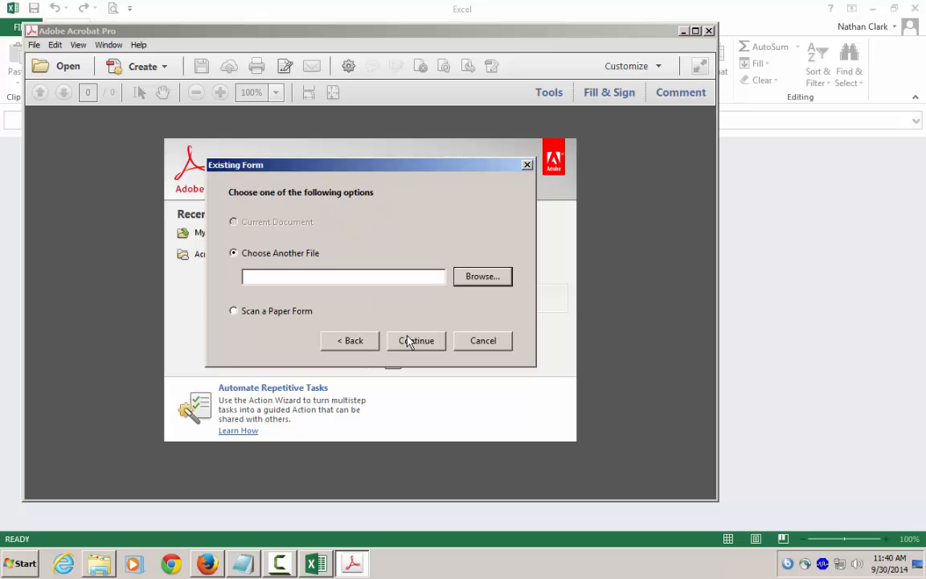
left_click(495, 281)
left_click(482, 276)
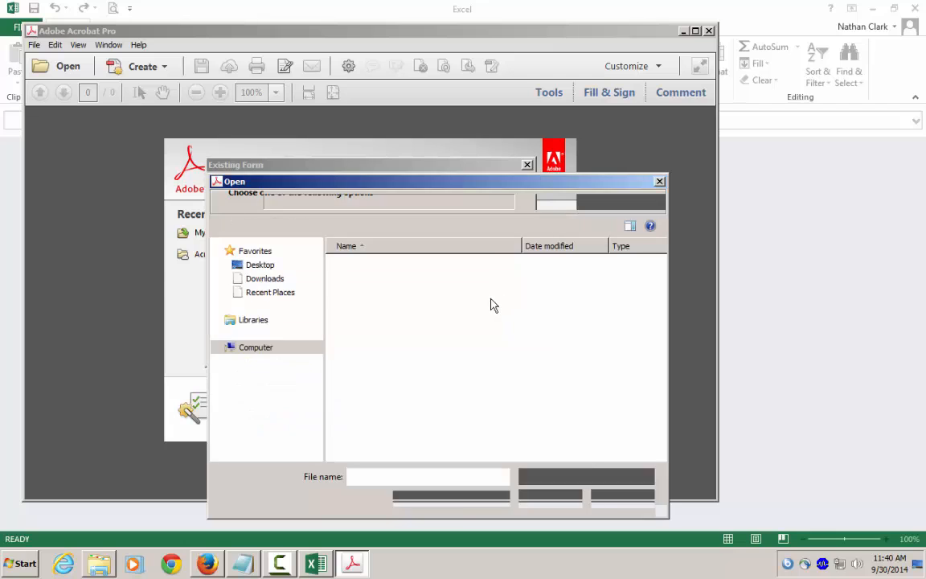
double_click(384, 266)
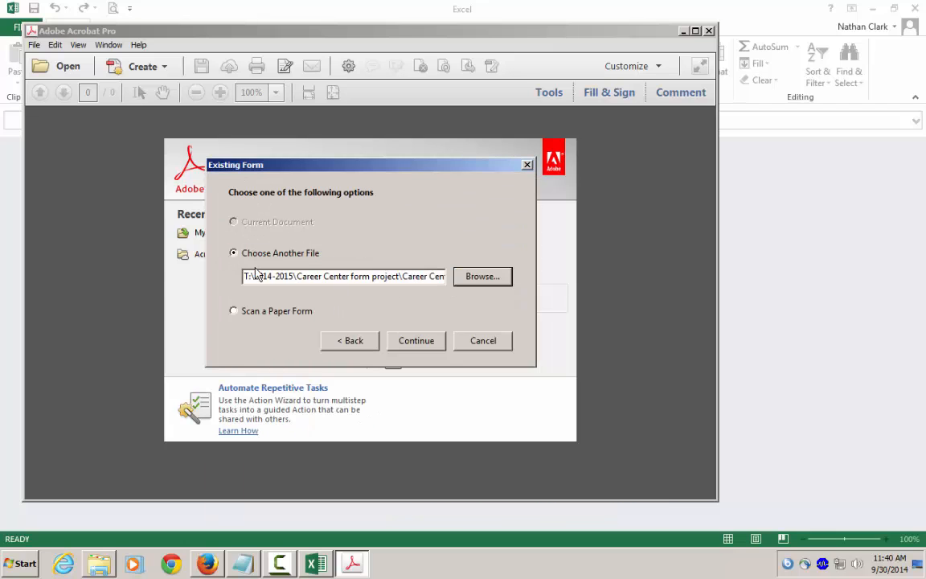
left_click(423, 341)
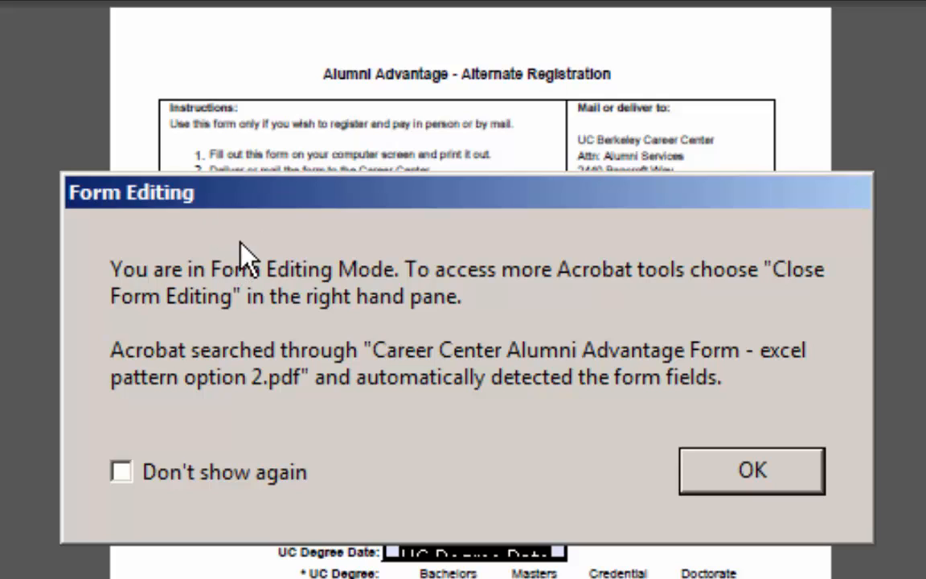
left_click(682, 464)
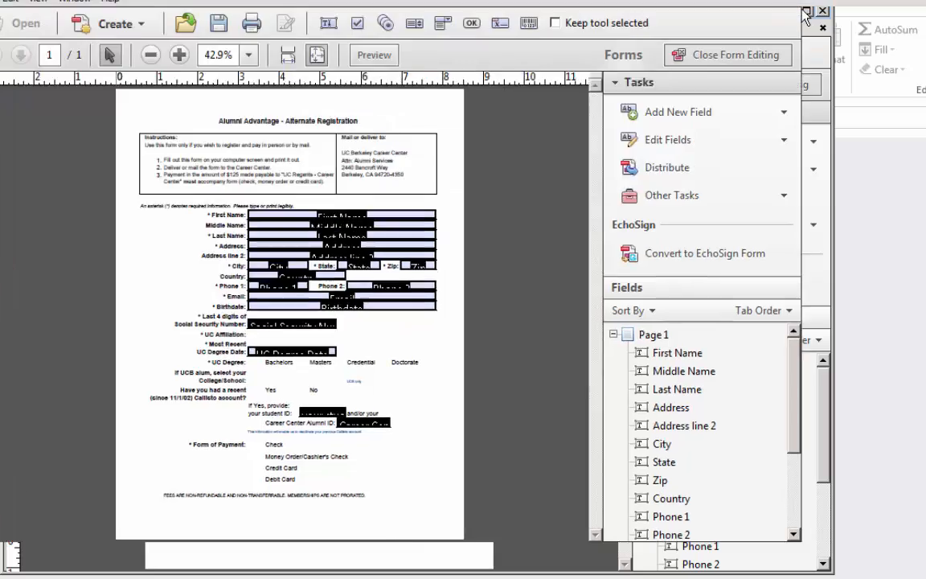
- Maximize the window, enlarge the form to 100%, and compare the detected text fields with the list of field names
left_click(805, 11)
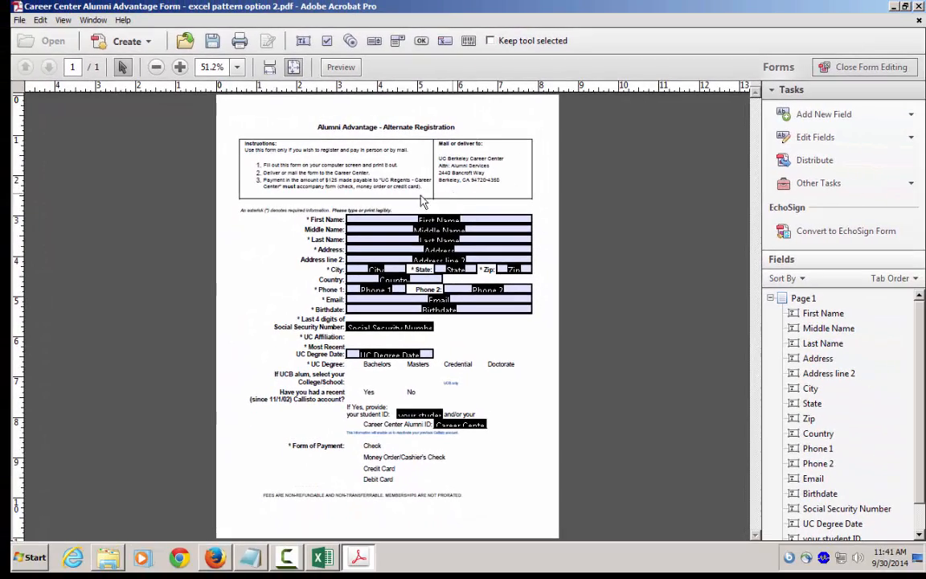
left_click(179, 67)
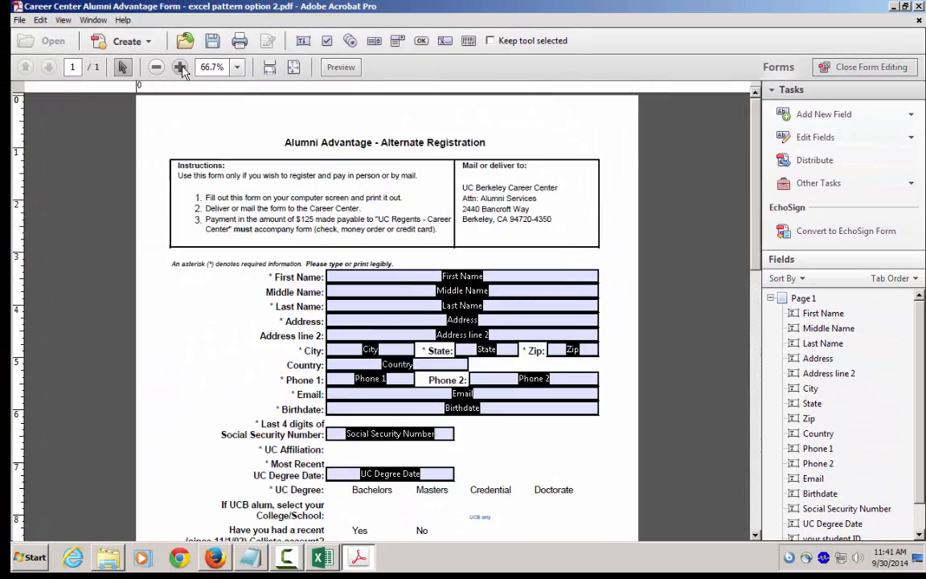
left_click(180, 67)
left_click(180, 66)
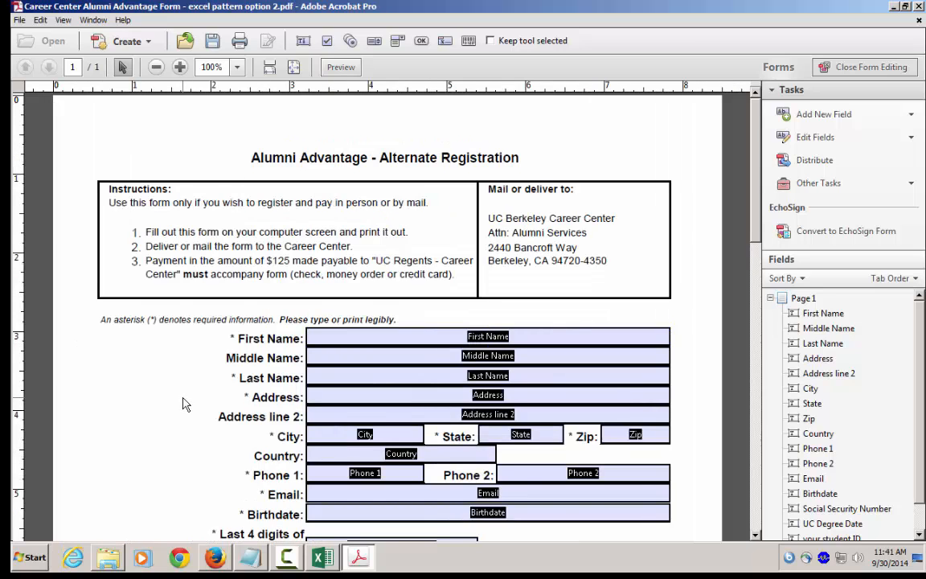
scroll(183, 403, "down", 5)
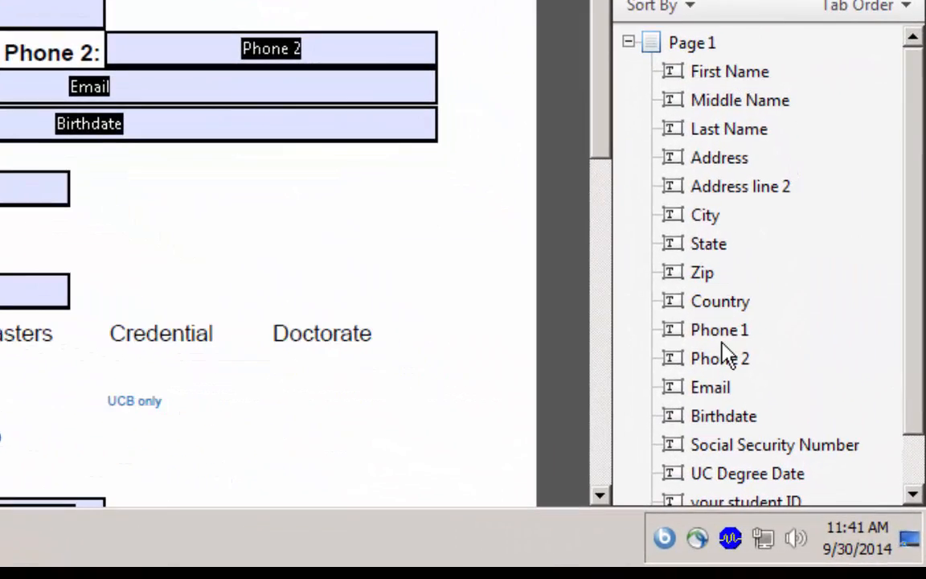
- Examine the rest of the form against the field list, checking which entries still need a field
scroll(728, 312, "down", 2)
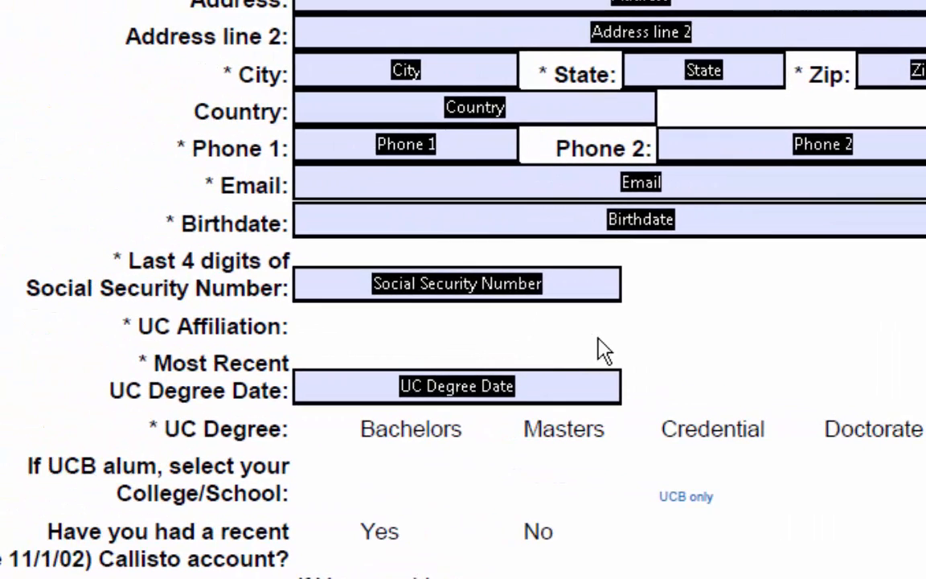
scroll(357, 307, "down", 3)
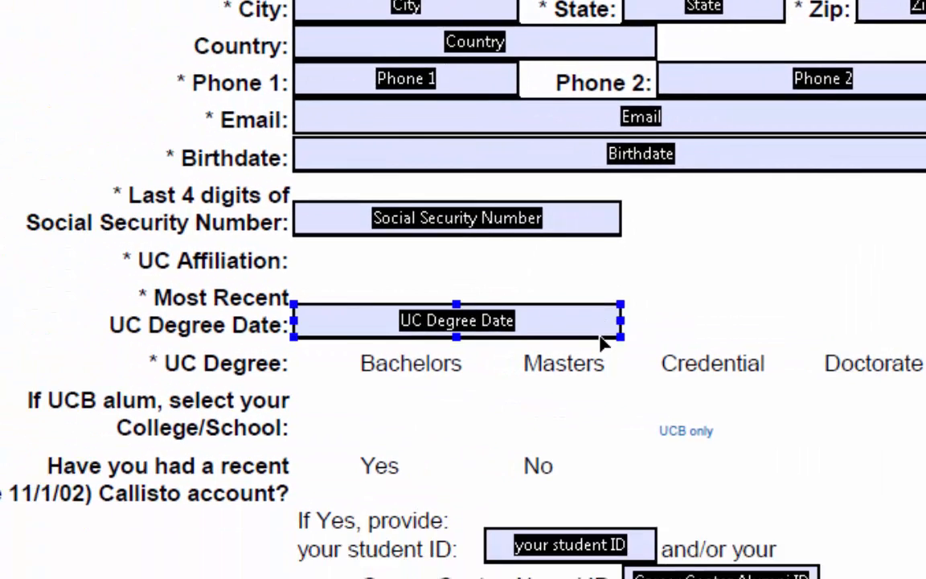
scroll(593, 317, "down", 1)
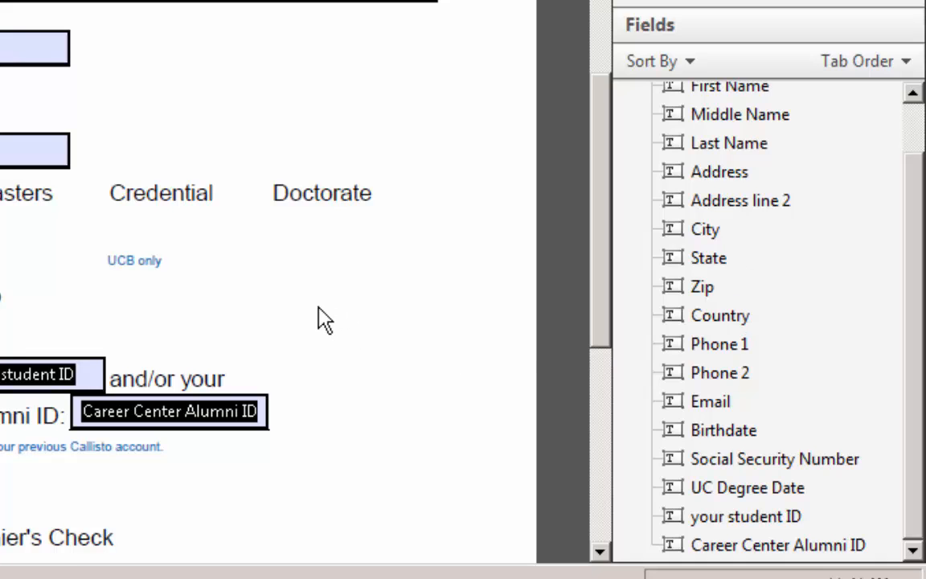
scroll(336, 312, "down", 2)
scroll(336, 312, "down", 2)
scroll(335, 306, "up", 5)
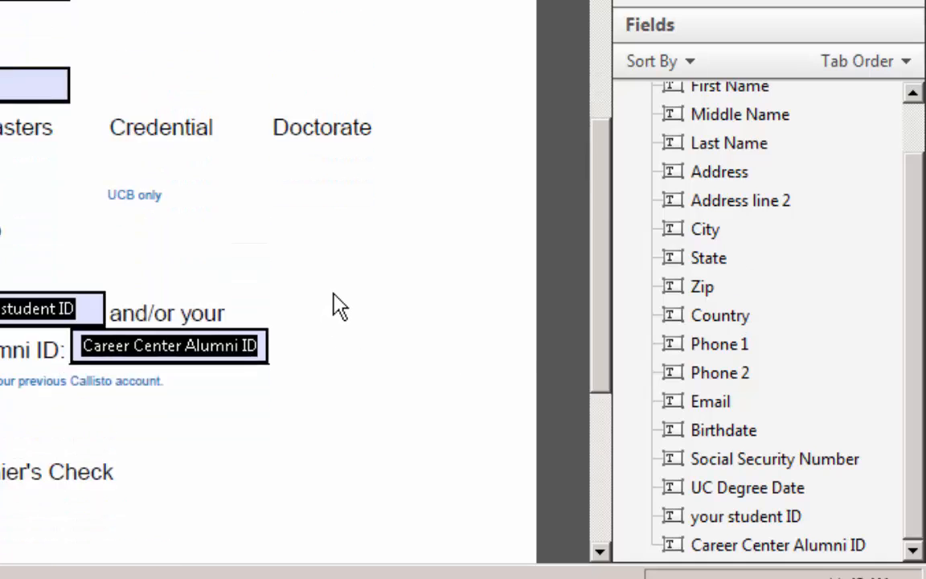
scroll(338, 305, "up", 1)
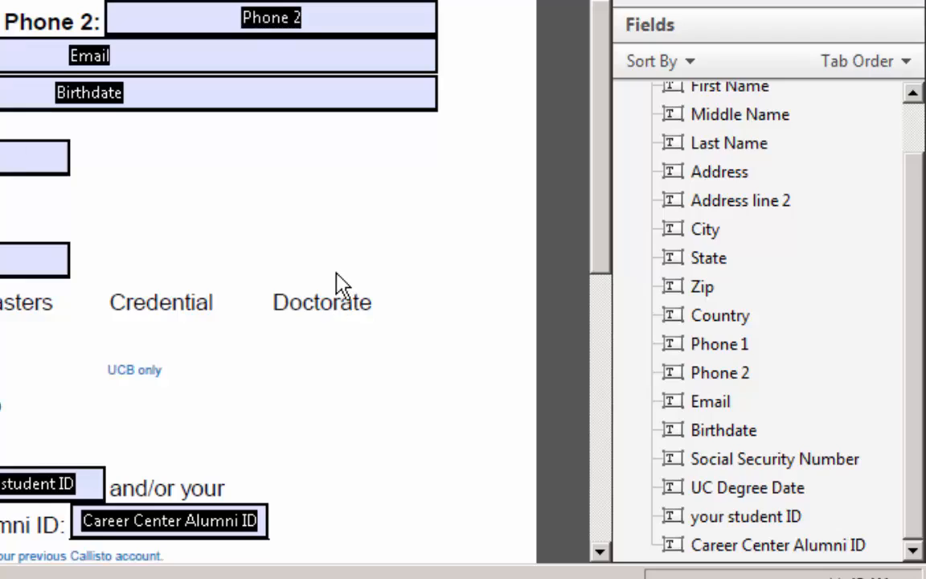
scroll(340, 283, "up", 3)
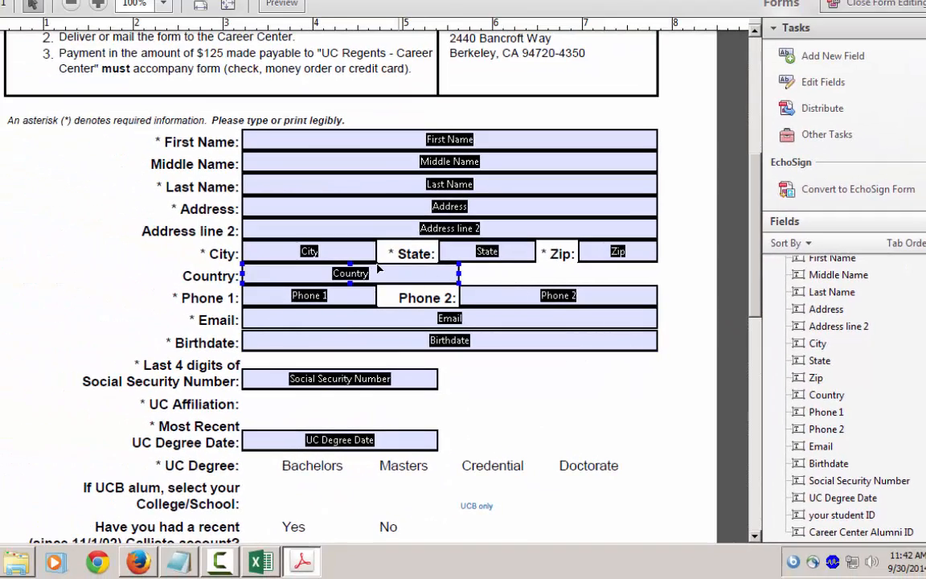
left_click(159, 330)
left_click(483, 467)
scroll(487, 442, "down", 2)
scroll(485, 404, "down", 1)
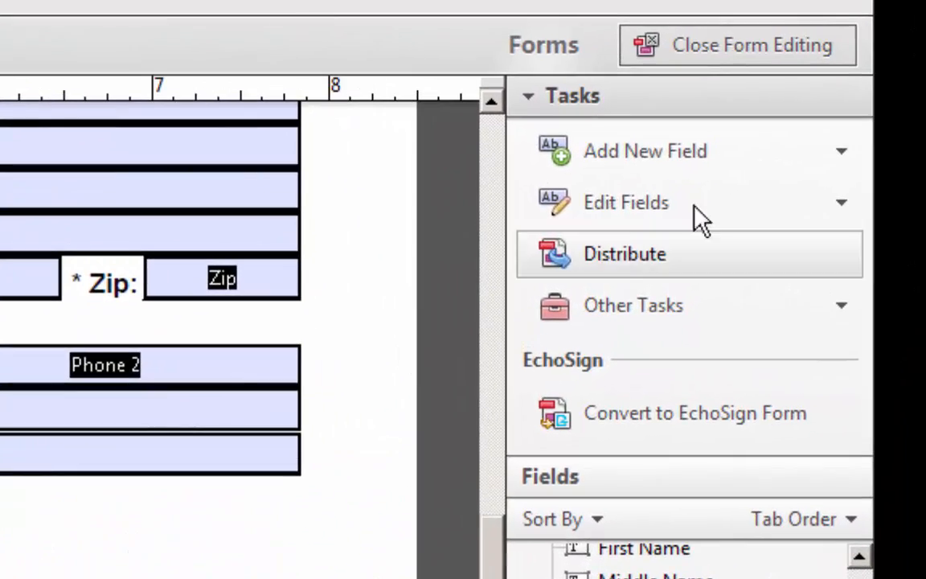
- Add a list box beside UC Affiliation, name it Affiliation, and place it before UC Degree Date in the tab order
left_click(825, 124)
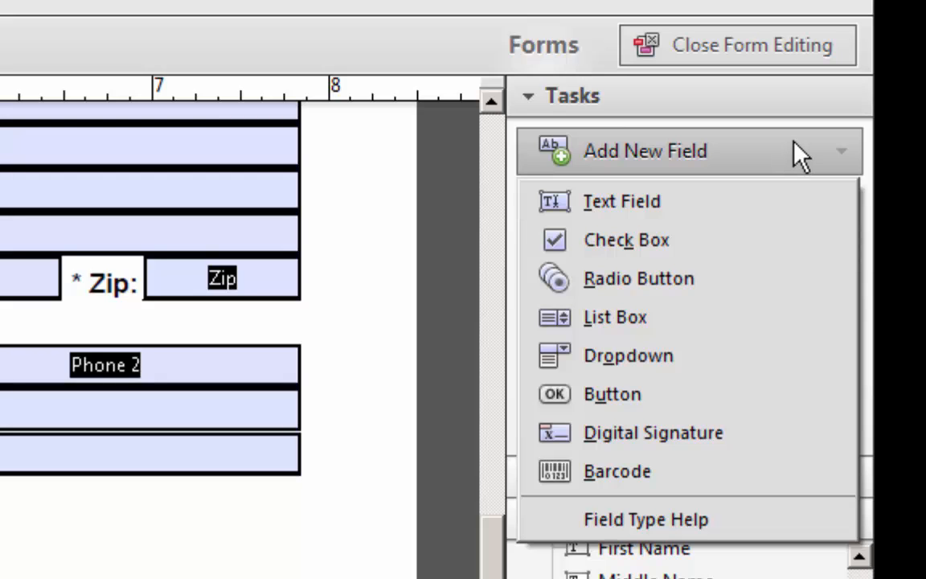
left_click(640, 315)
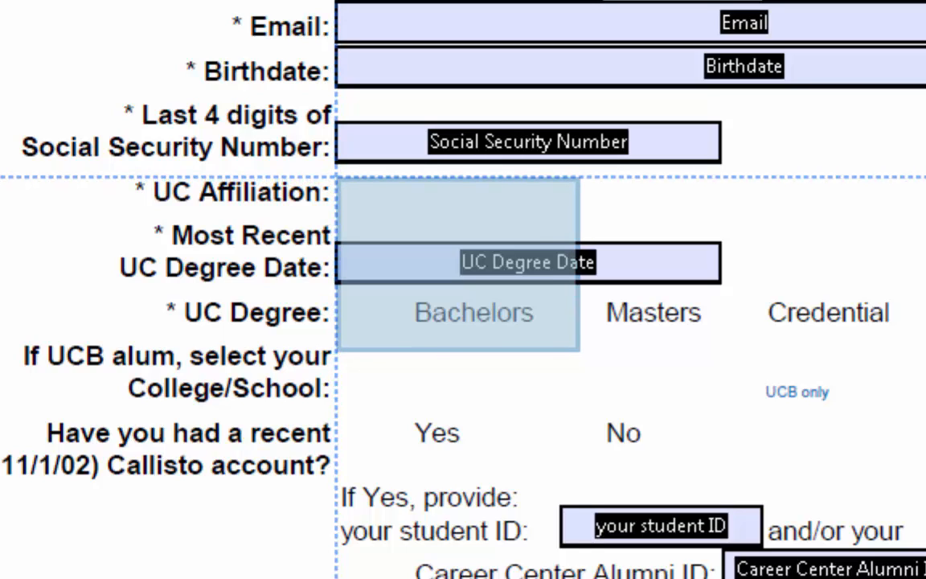
left_click_drag(336, 177, 722, 222)
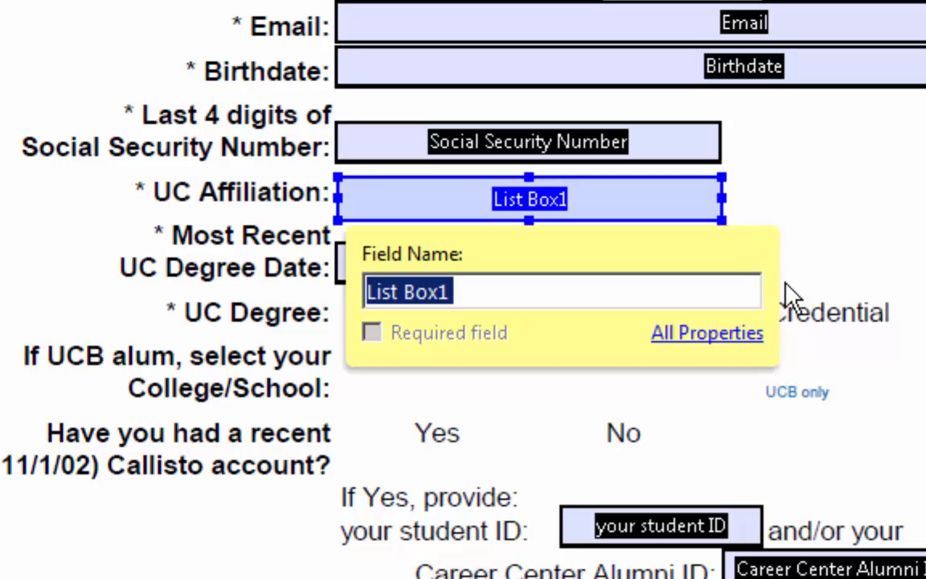
type("Affiliation")
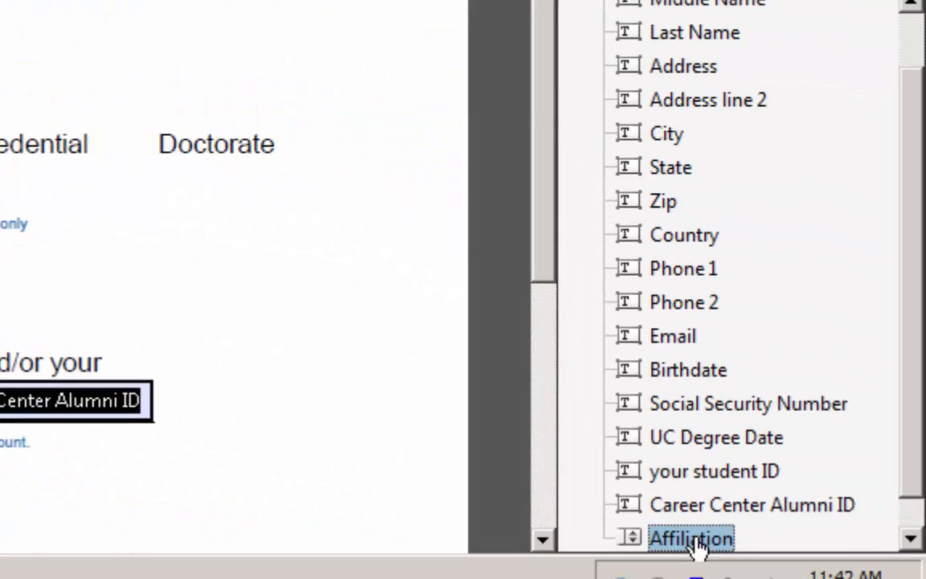
left_click_drag(694, 541, 708, 430)
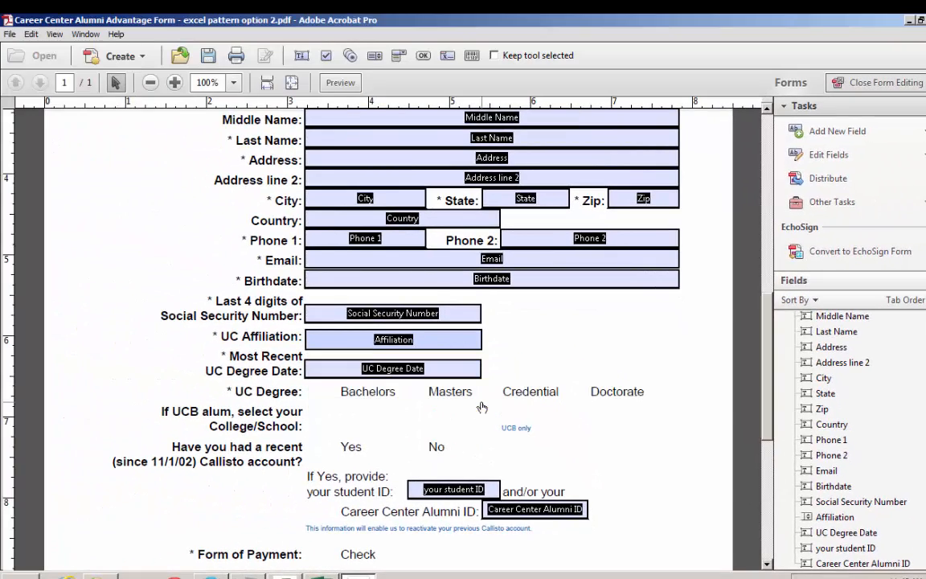
- Open the list item options in the properties of the Affiliation list box
left_click(472, 344)
right_click(474, 341)
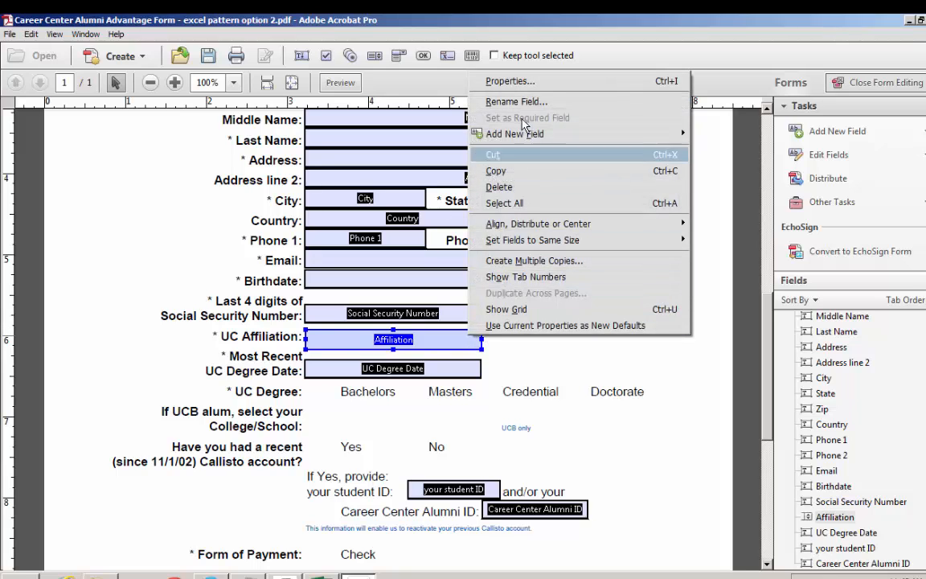
left_click(529, 82)
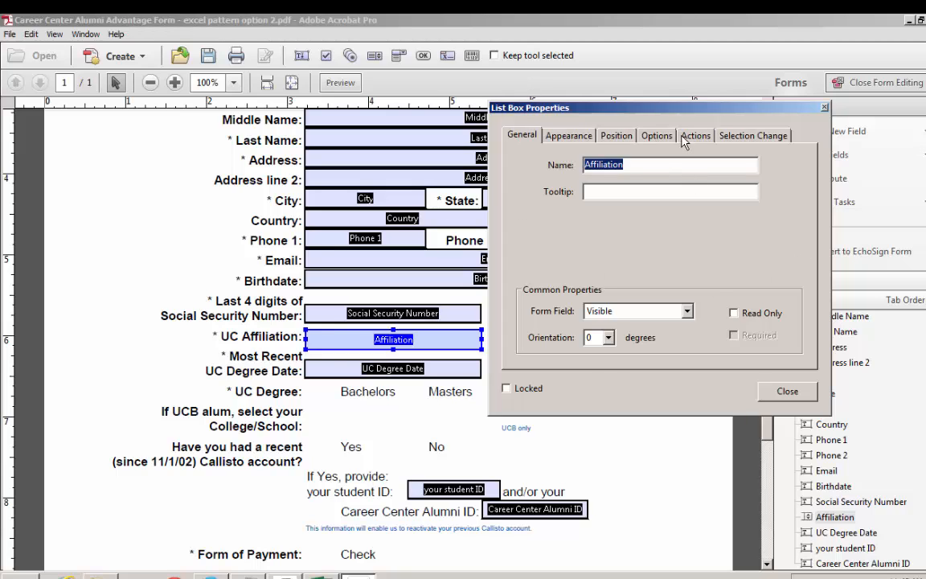
left_click(663, 139)
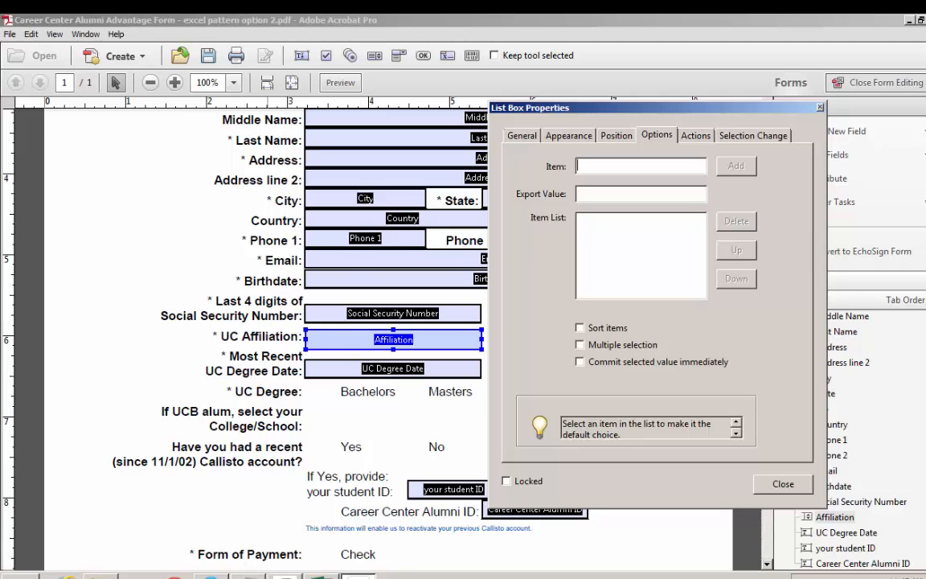
- Consult the campus names on the drop down items sheet in Excel and the original registration form in the browser
left_click(322, 576)
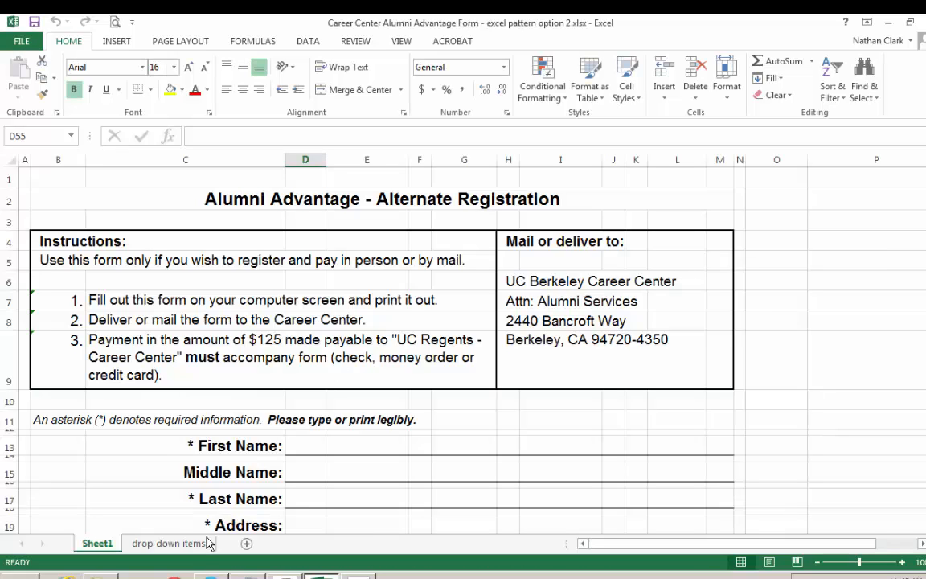
left_click(169, 544)
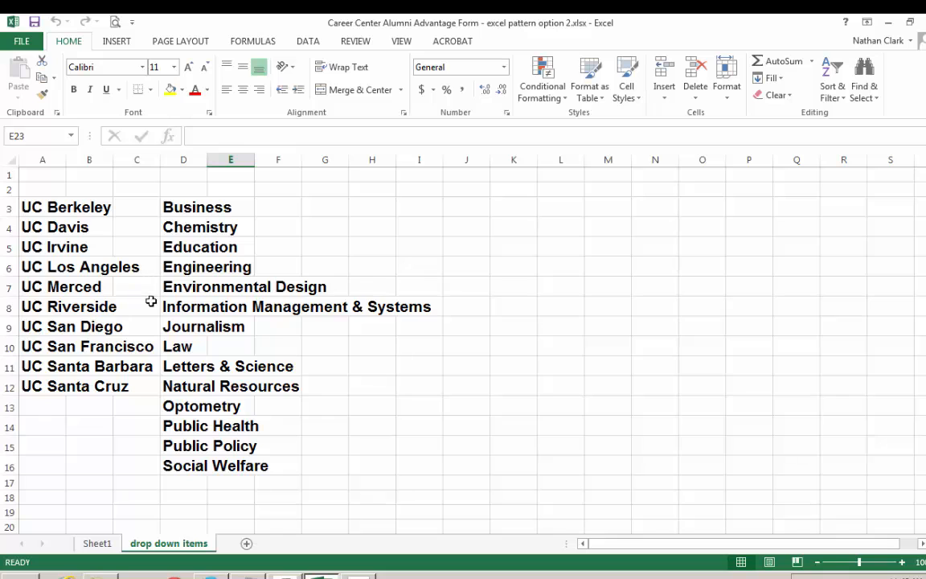
key("alt+Tab")
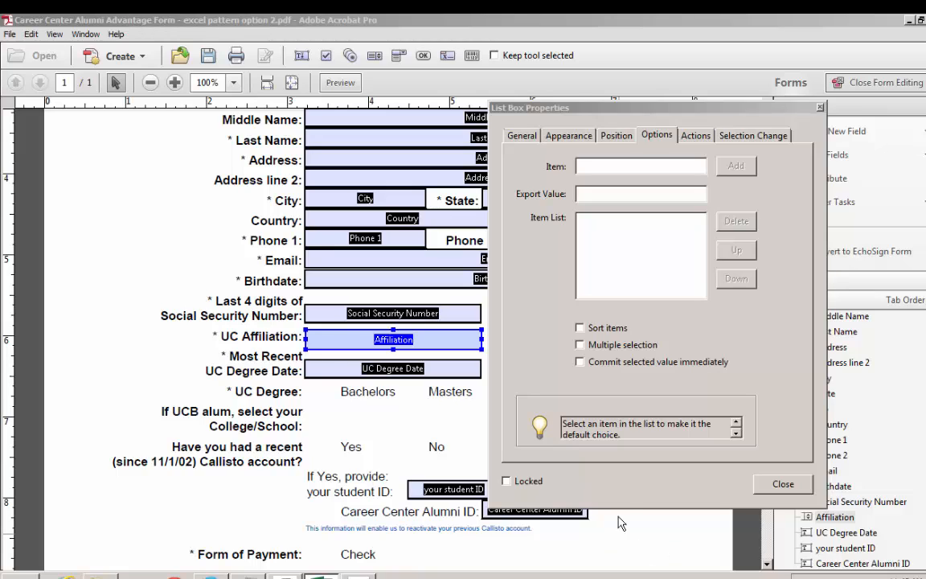
left_click(641, 163)
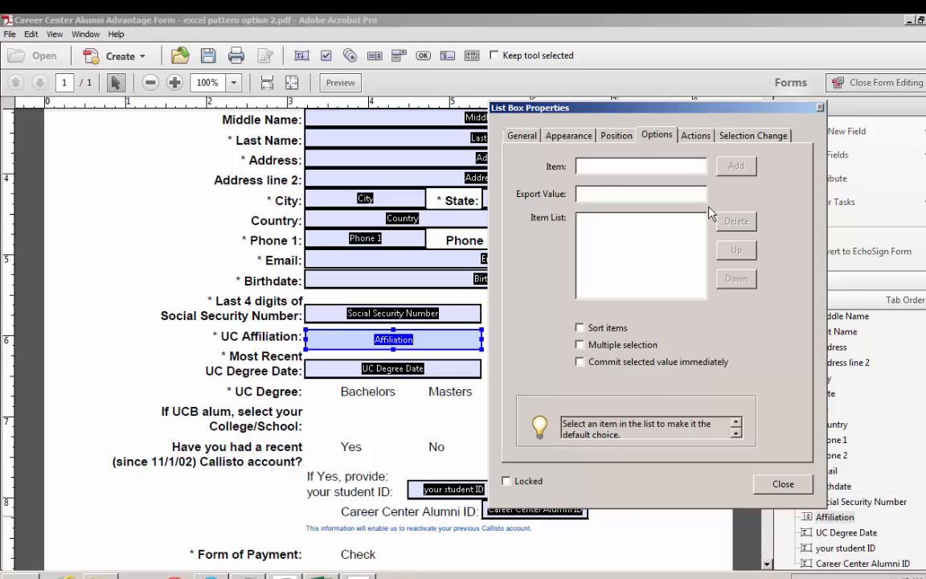
key("alt+Tab")
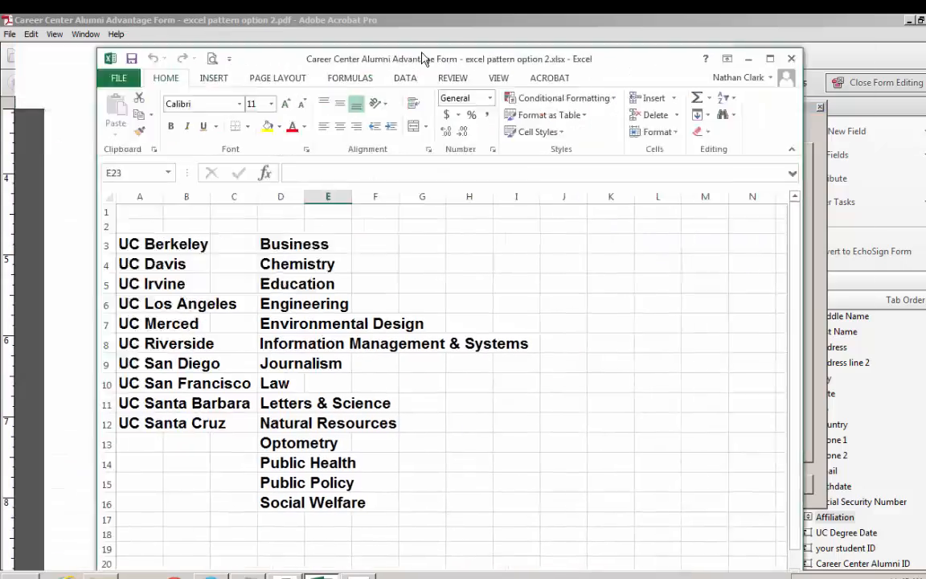
left_click_drag(424, 59, 339, 61)
left_click_drag(719, 213, 466, 211)
left_click_drag(311, 57, 0, 77)
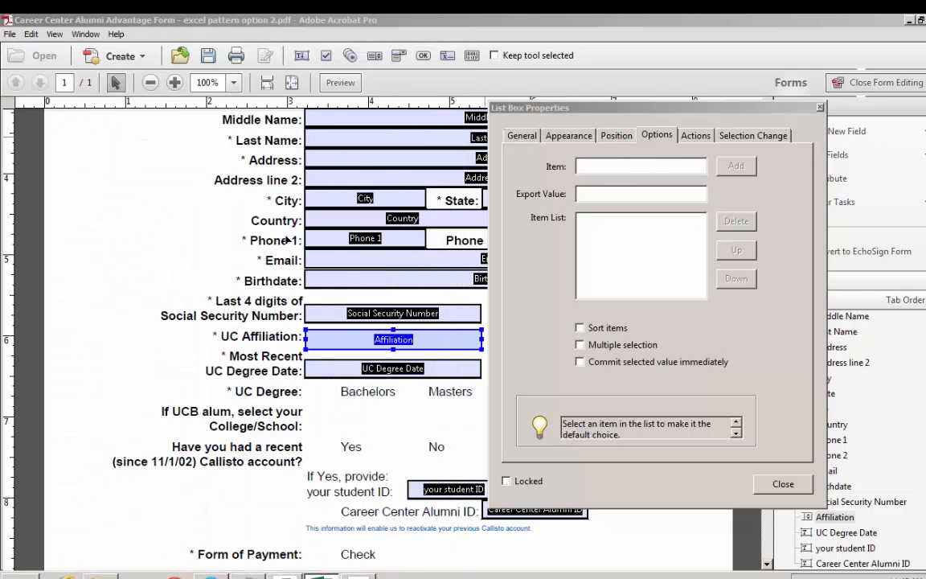
left_click(645, 173)
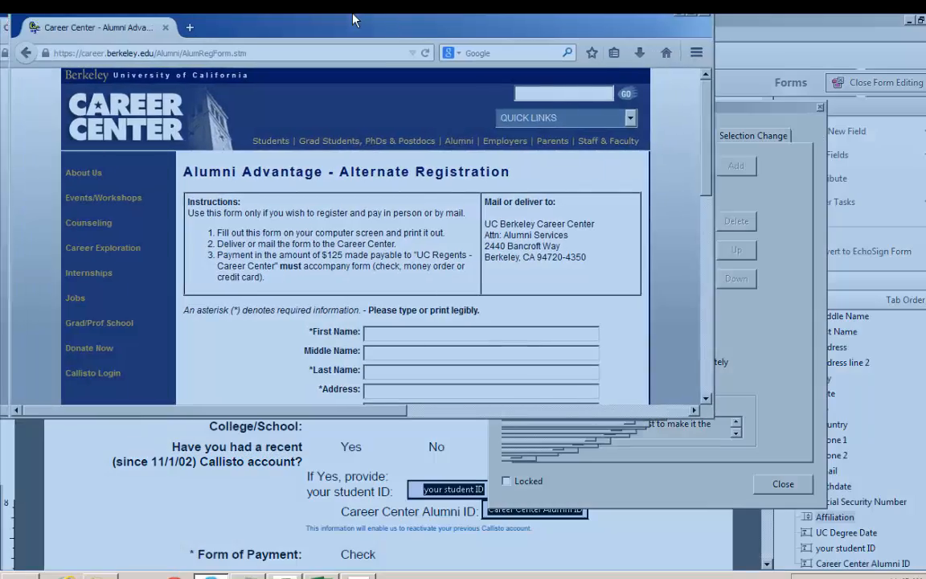
scroll(456, 399, "down", 5)
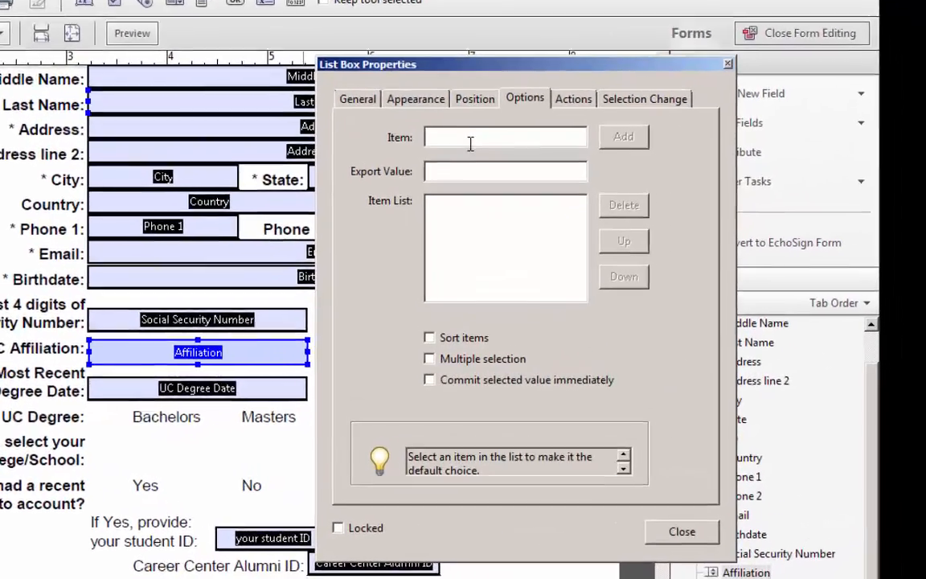
- Add the prompt "--Select UC campus--" as the first item of the Affiliation list
type("--Sele")
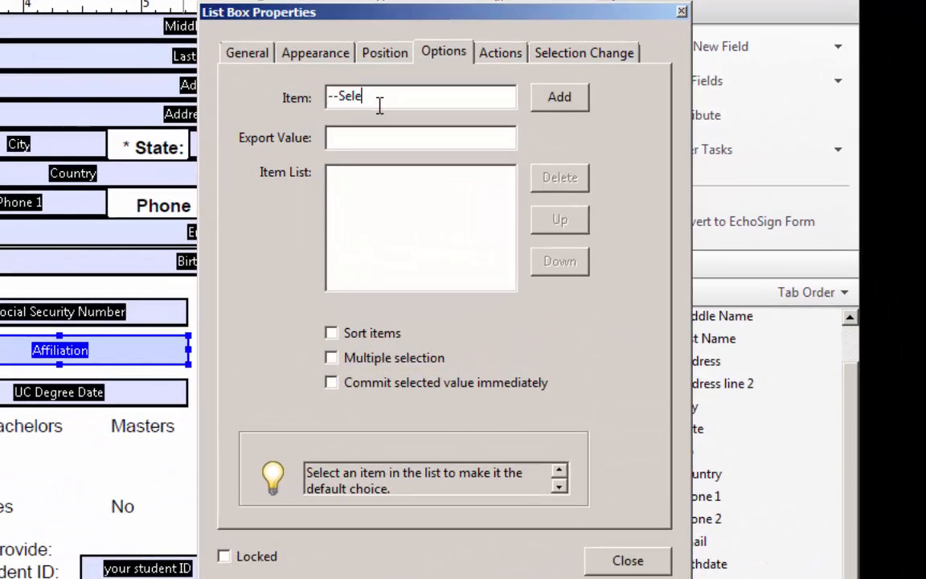
type("ct UC campus--")
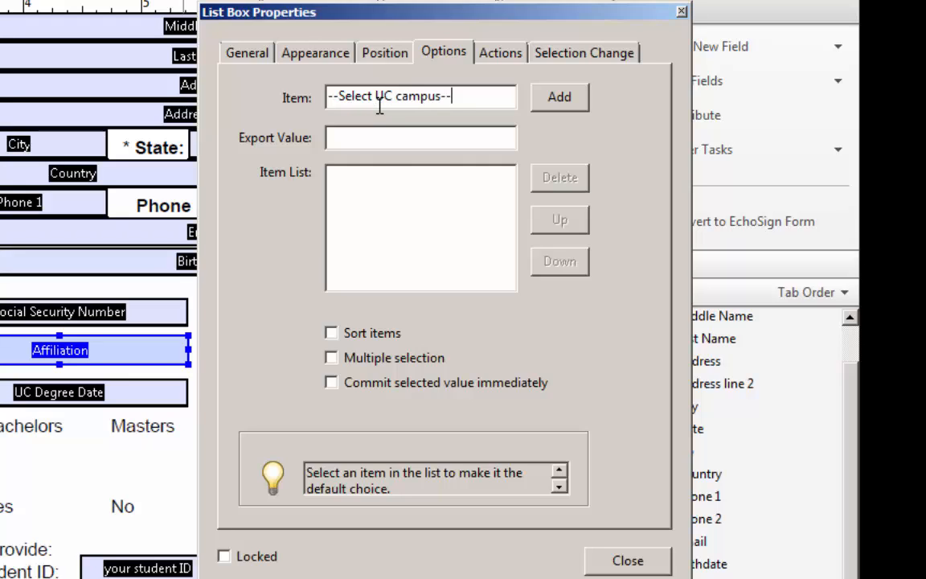
left_click(582, 95)
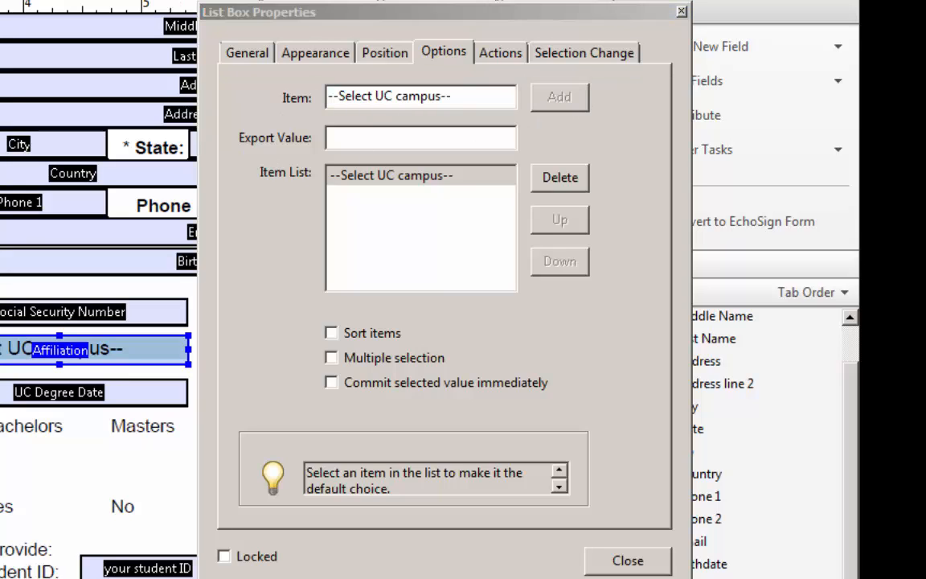
- Add the campuses from UC Berkeley and UC Davis through UC Santa Cruz to the Affiliation item list
left_click(425, 145)
left_click_drag(465, 97, 123, 73)
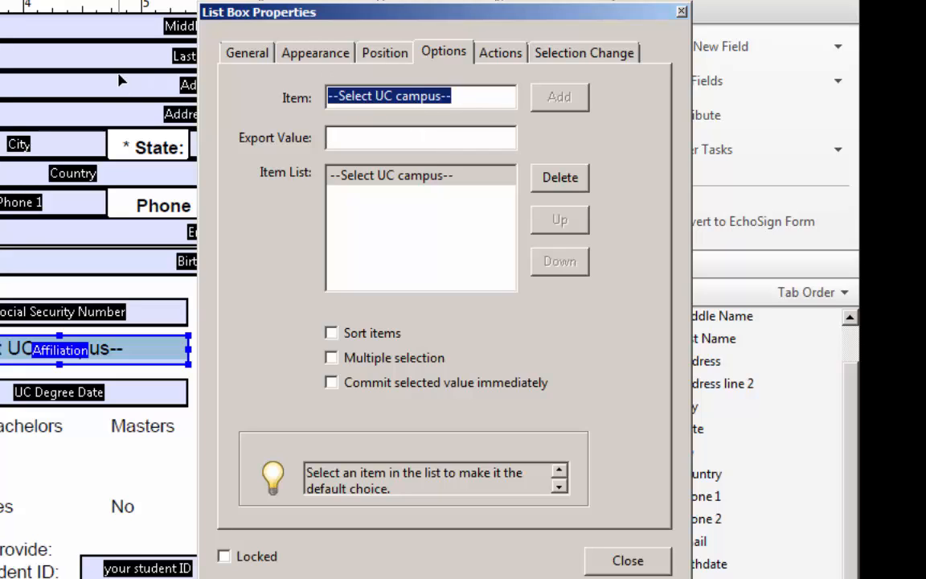
type("UC Berkeley")
left_click(560, 98)
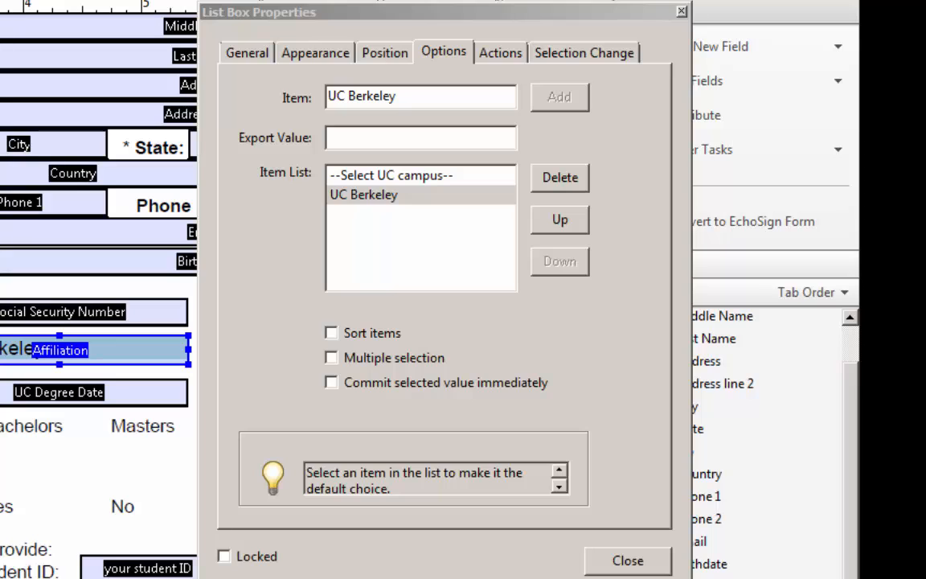
left_click(444, 98)
type("UC Davis")
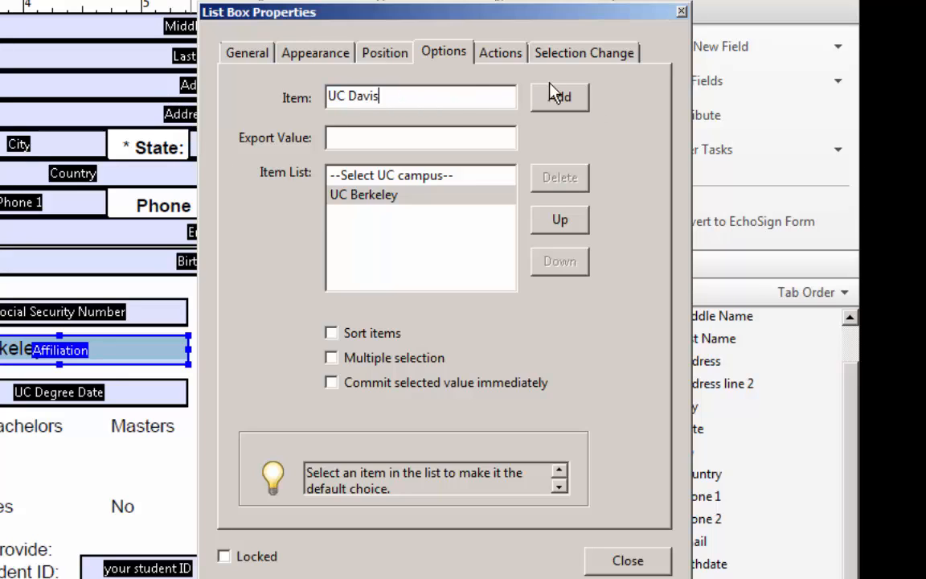
left_click(578, 105)
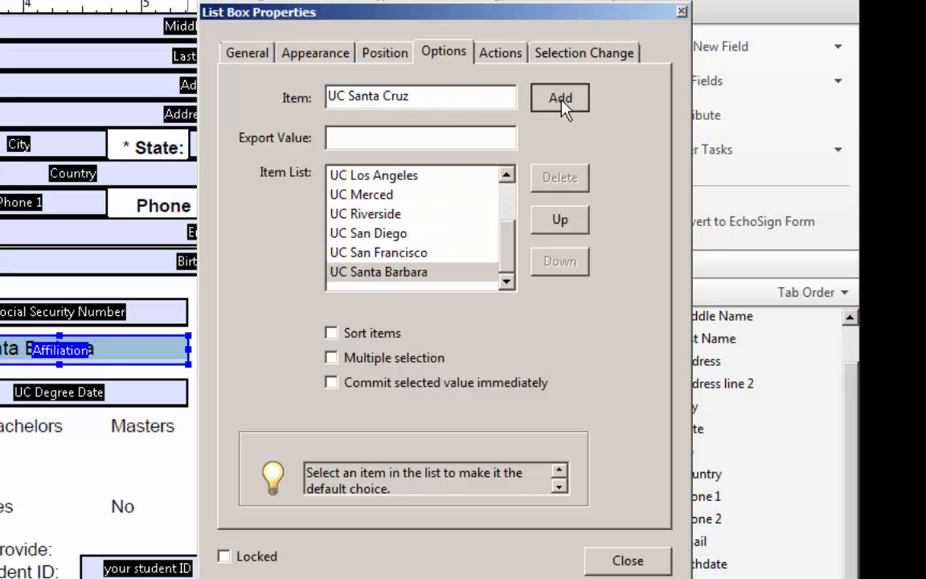
left_click(561, 102)
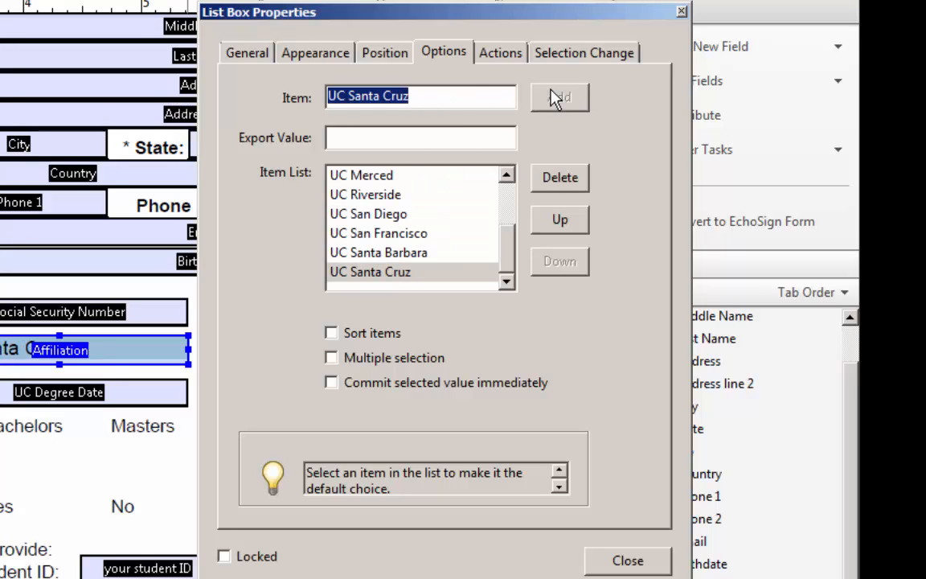
- Make "--Select UC campus--" the default choice of the Affiliation list and close its properties
left_click_drag(506, 256, 499, 176)
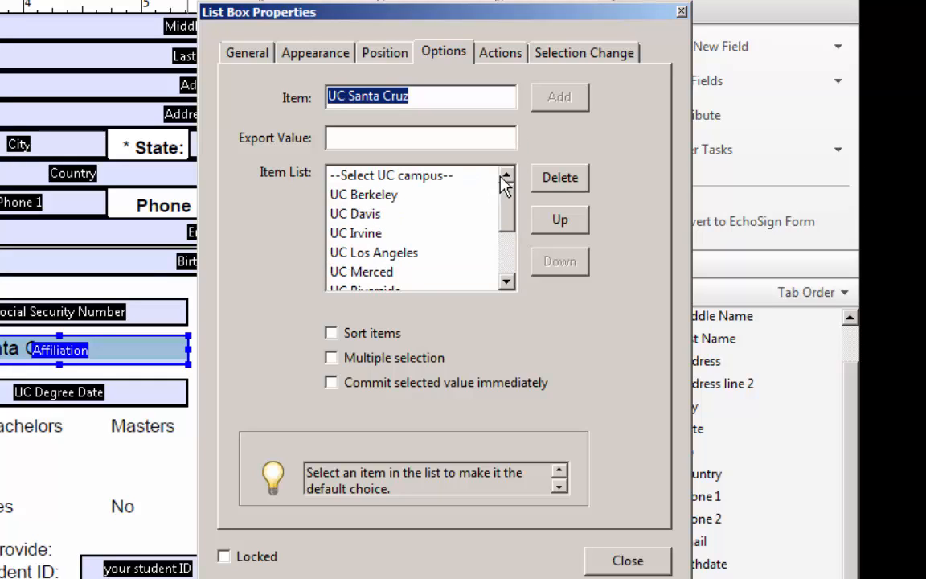
left_click(451, 175)
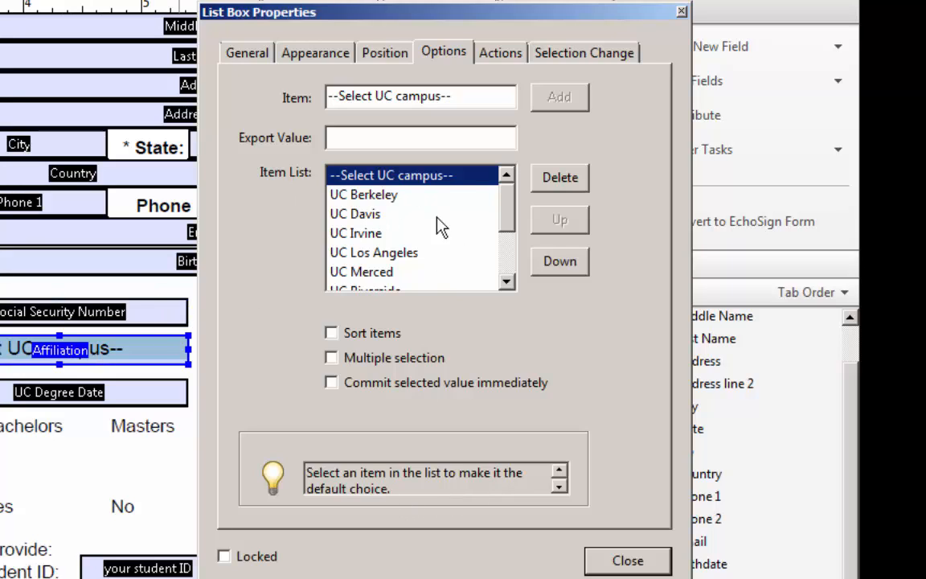
left_click(629, 562)
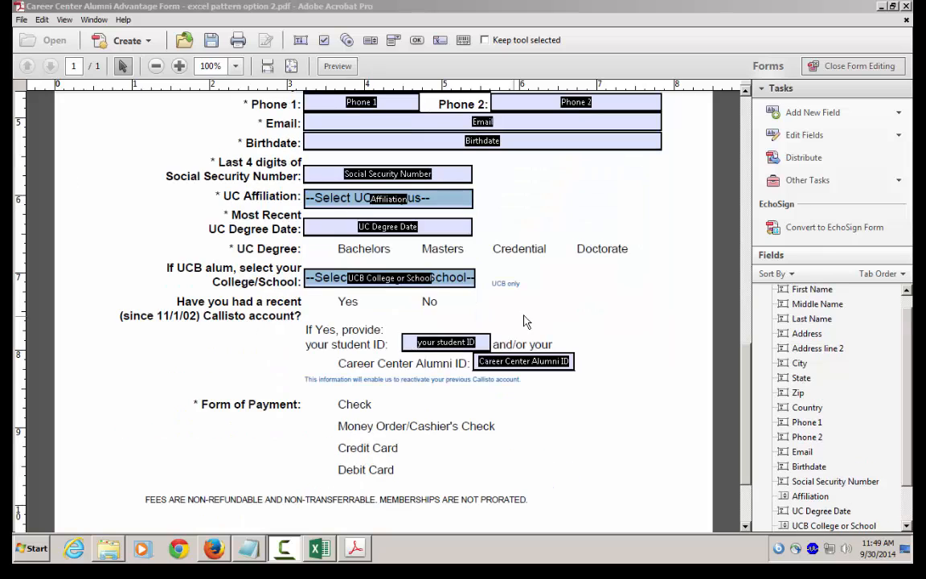
- Make "--Select a College or School--" the default choice of the UCB College or School list box and close its properties
left_click(472, 279)
right_click(472, 279)
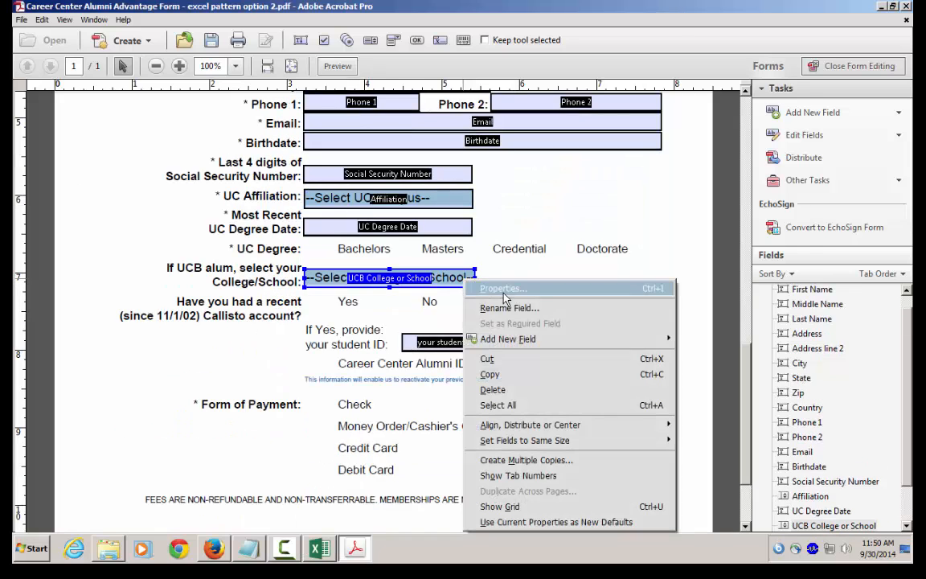
left_click(506, 287)
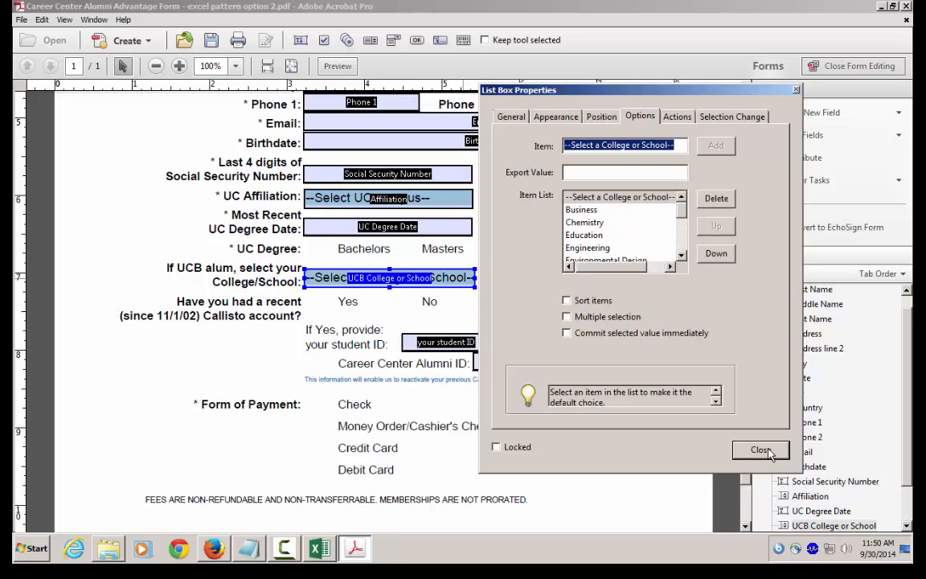
left_click(631, 199)
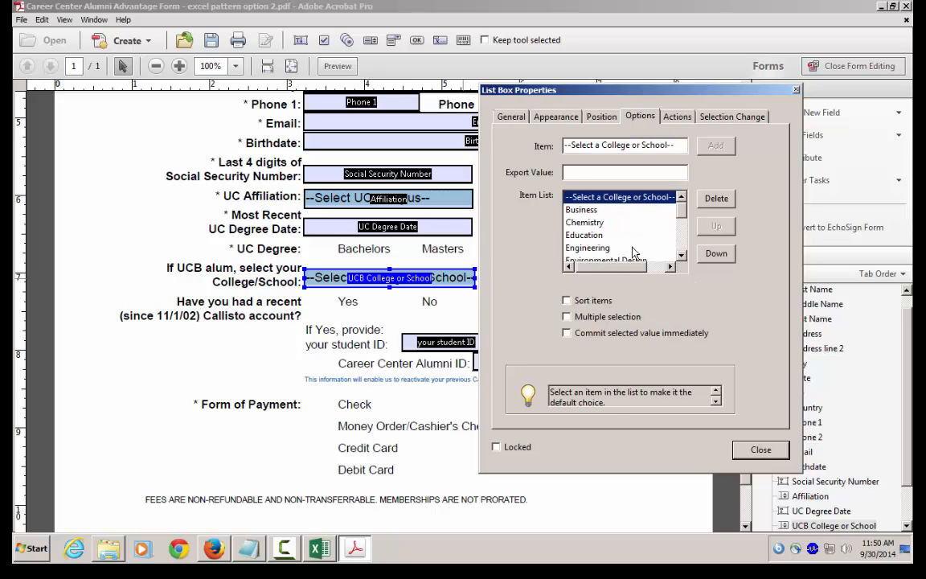
left_click(760, 450)
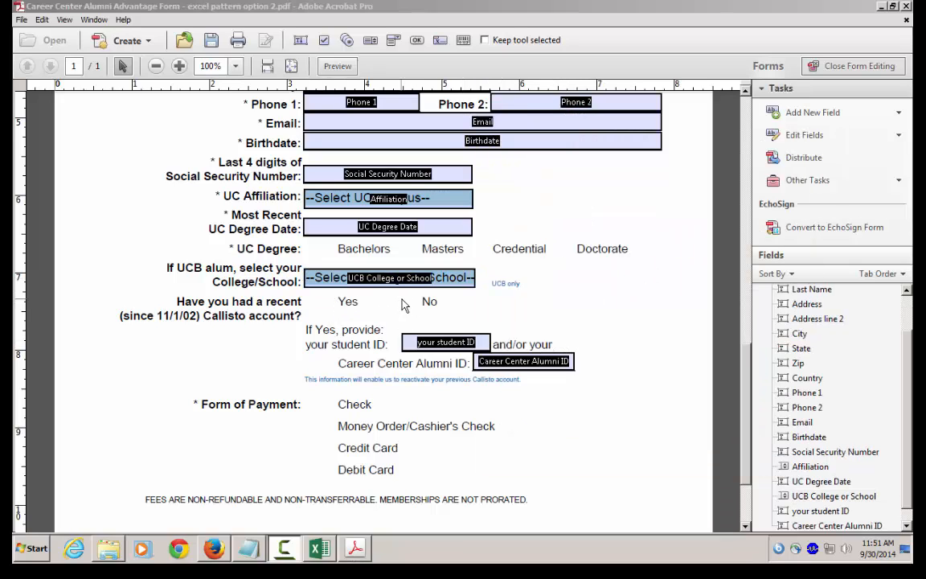
- Add a radio button beside Yes for the Callisto account question, with choice "Yes" in the group "Recent Callisto"
left_click(843, 115)
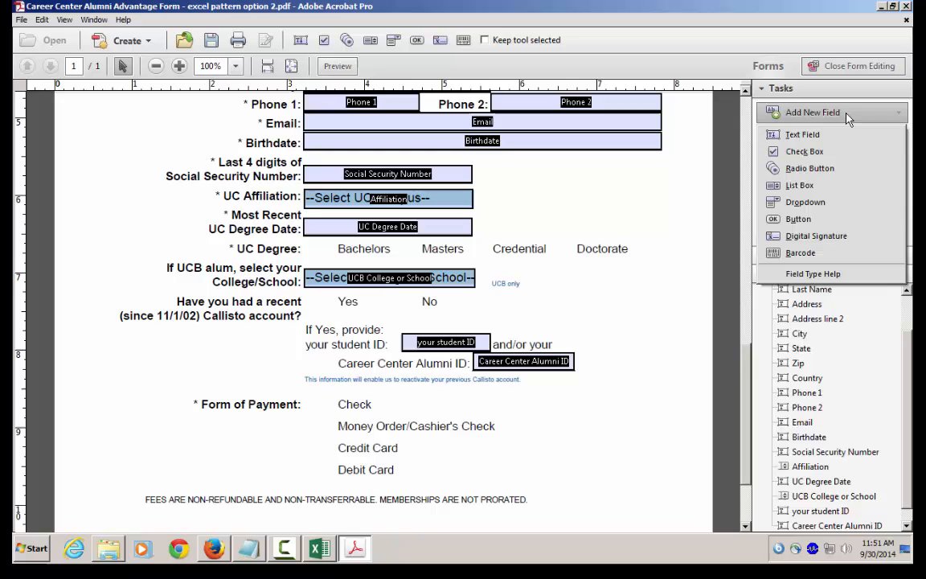
left_click(810, 168)
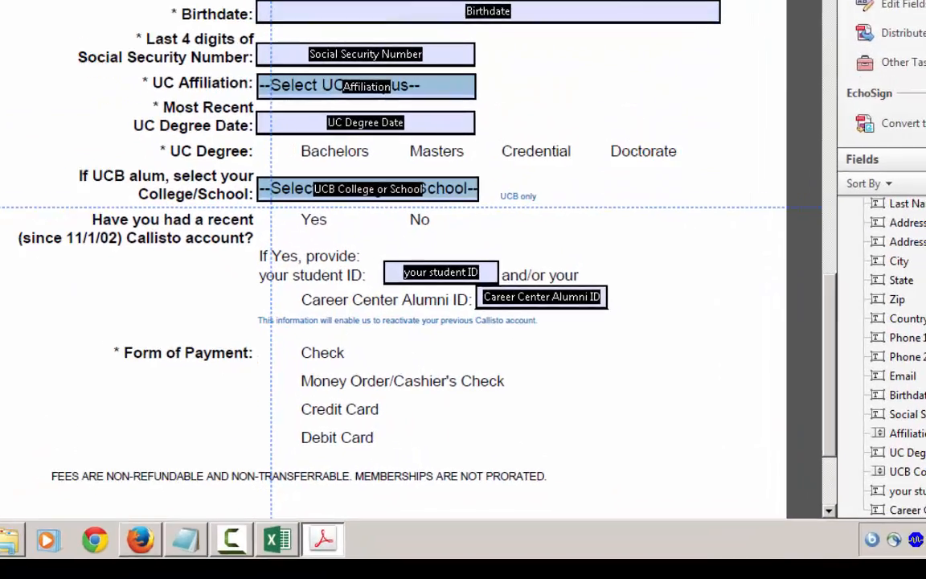
left_click(271, 208)
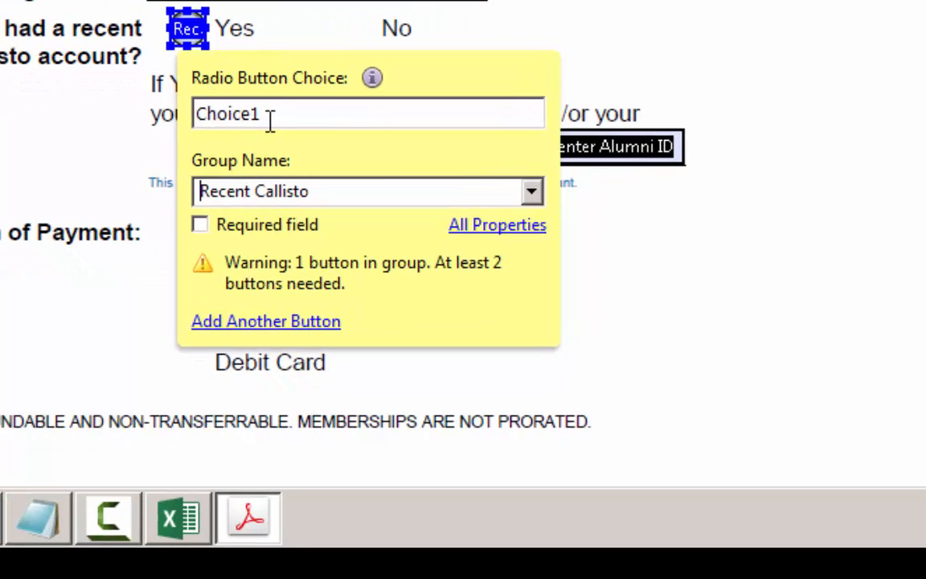
double_click(270, 117)
type("Yes")
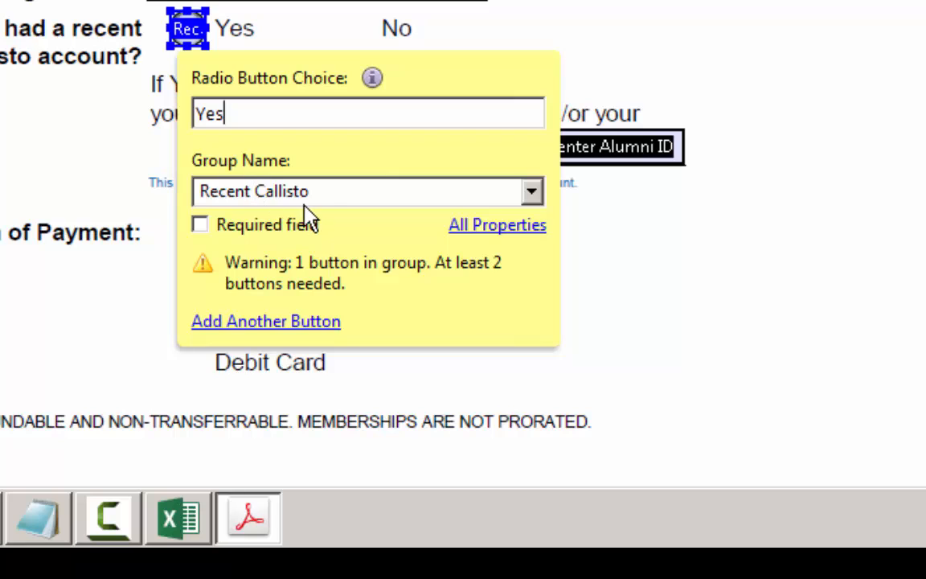
- Add a second radio button to the Recent Callisto group beside No, with the choice "No"
left_click(305, 321)
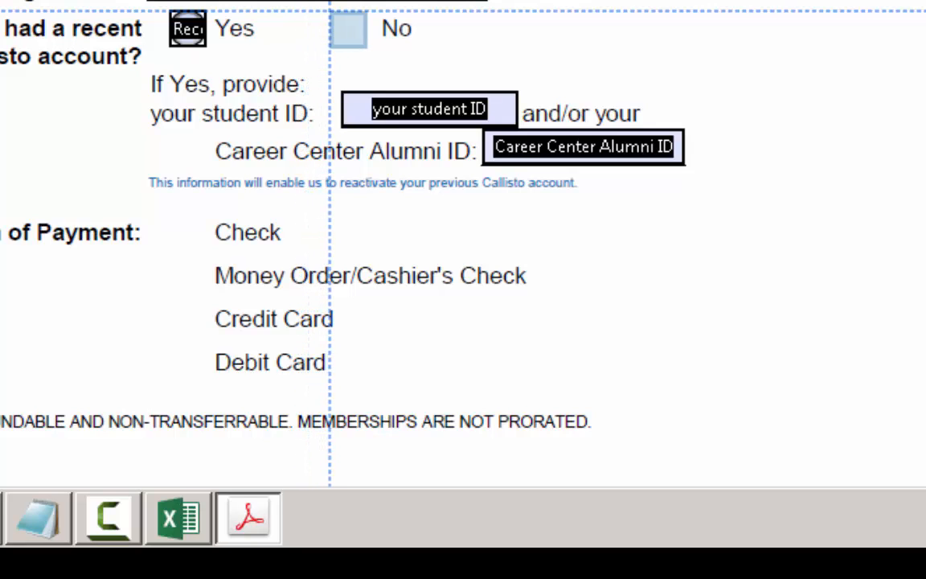
left_click(347, 29)
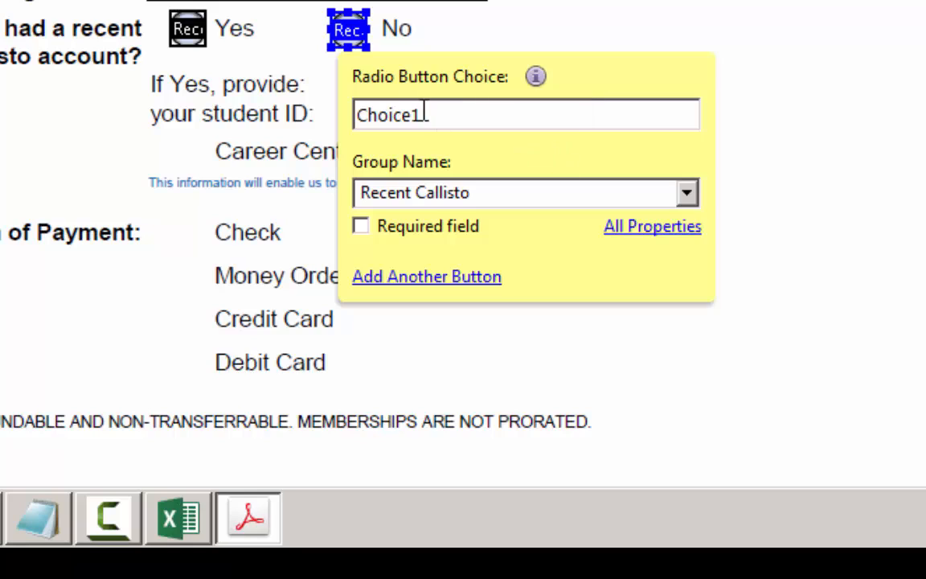
double_click(425, 110)
type("no")
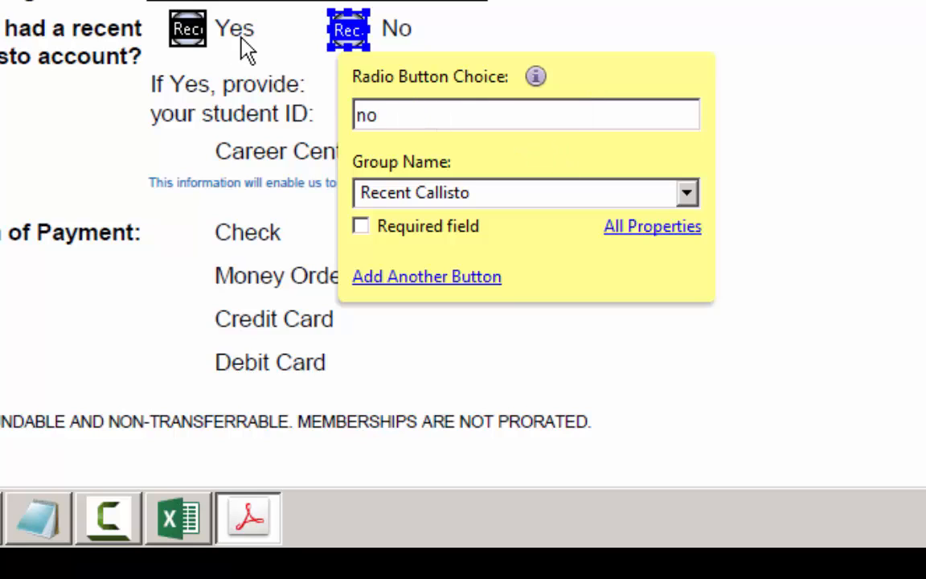
type("No")
left_click(671, 40)
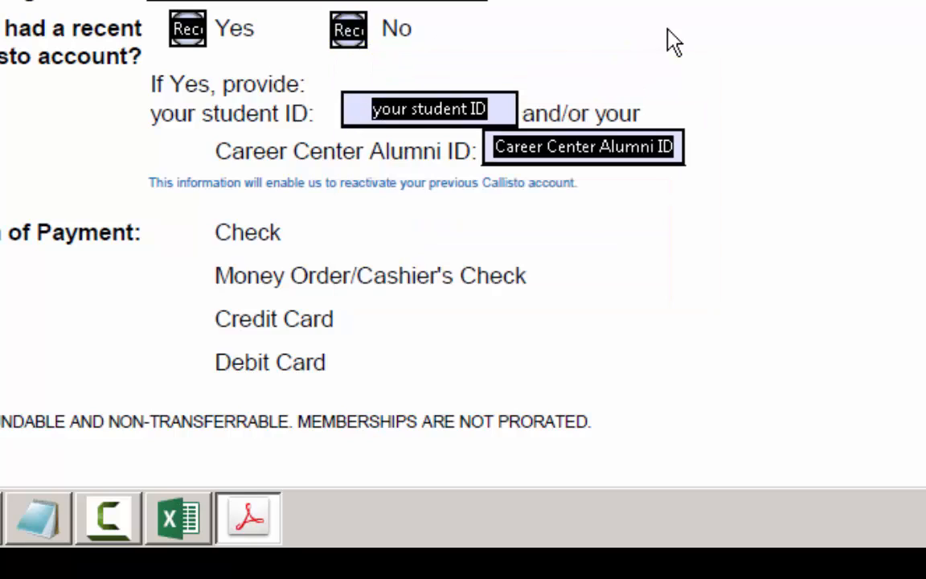
left_click(187, 29)
left_click(348, 29)
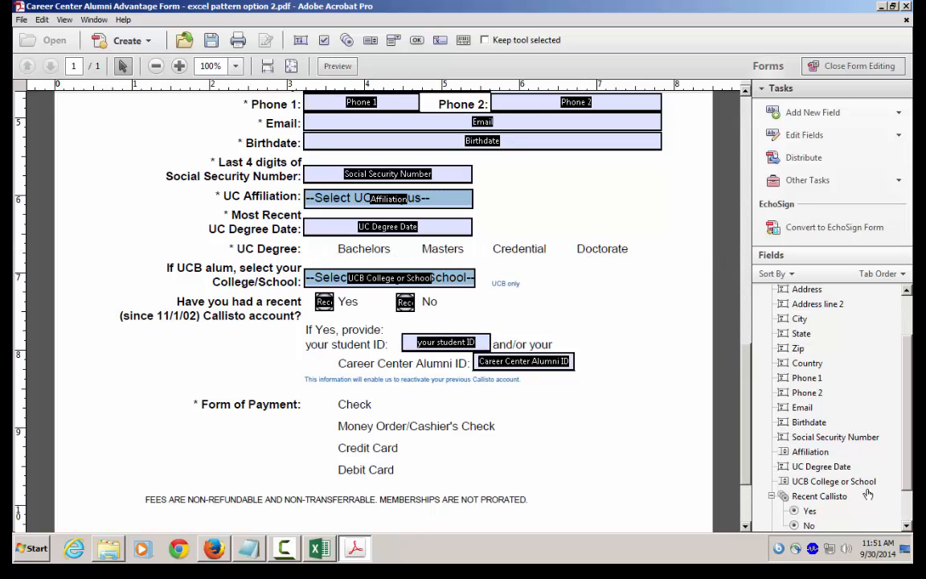
- Place a check box beside Bachelors in the UC Degree row and name it "Bachelors"
left_click(846, 113)
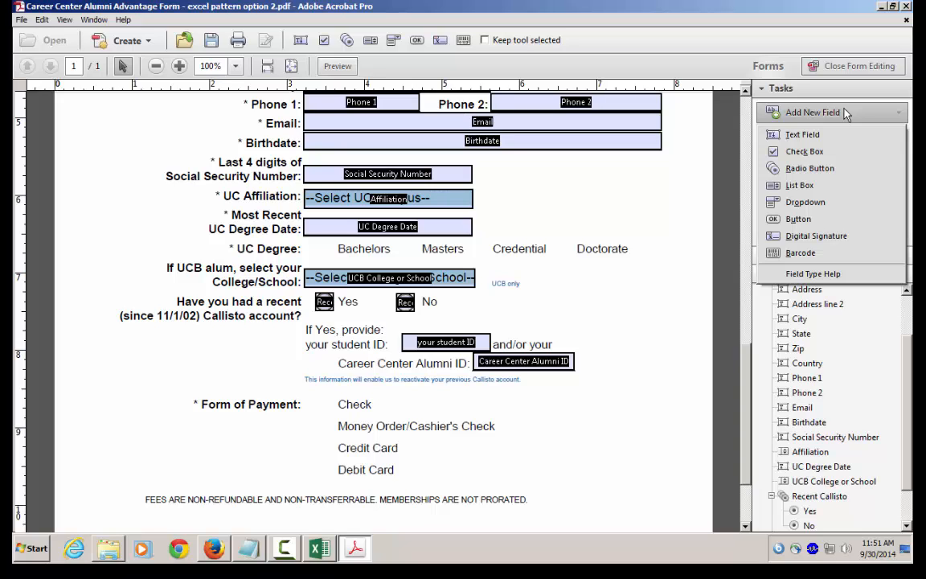
left_click(799, 151)
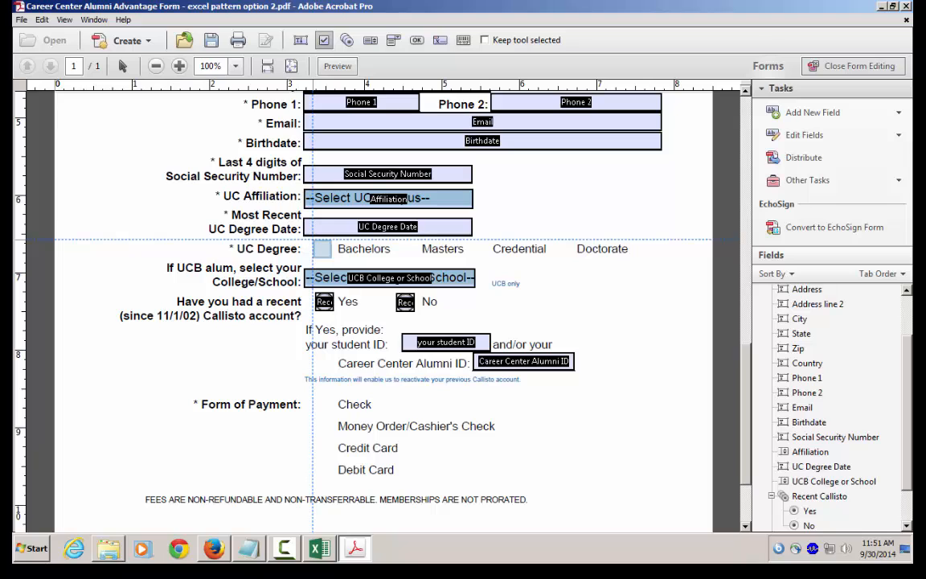
left_click(313, 240)
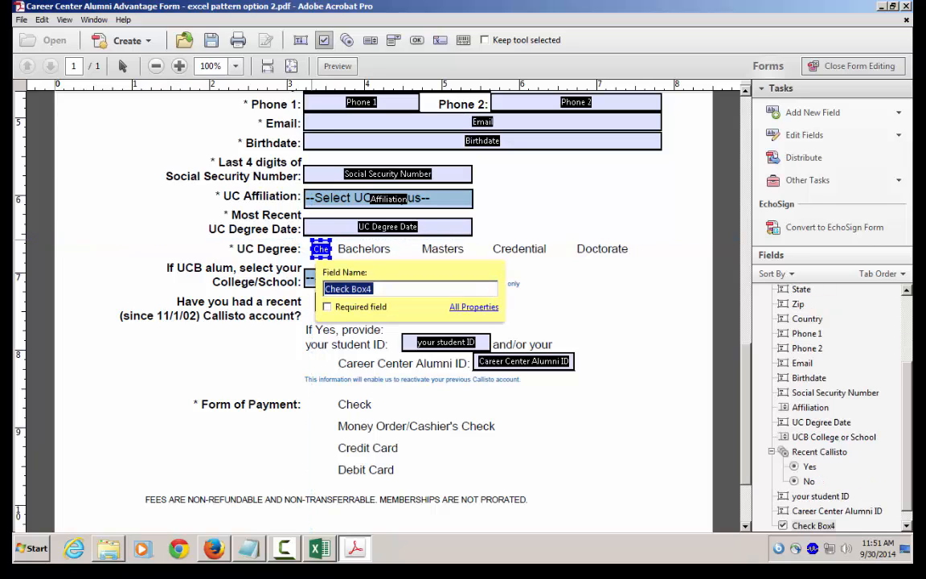
type("Bachelors")
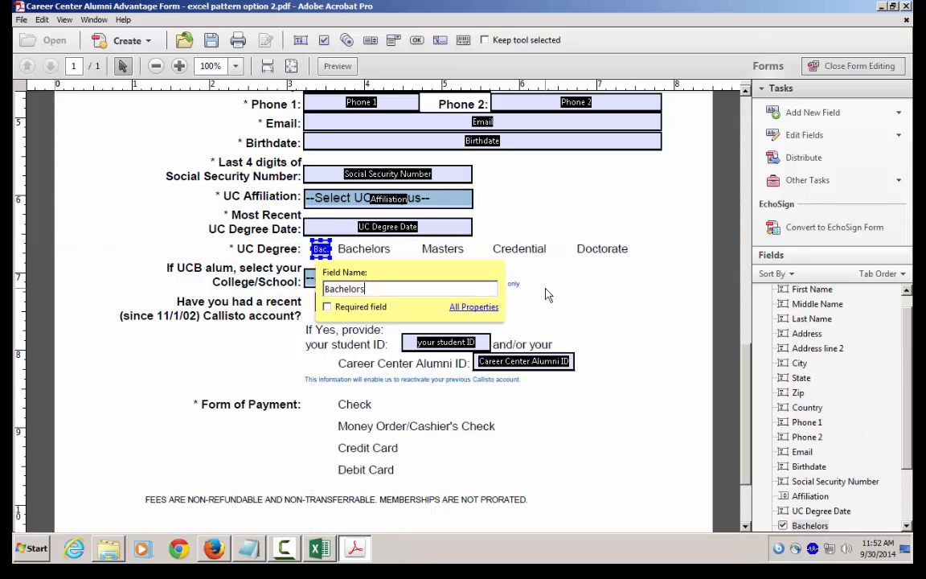
left_click(567, 294)
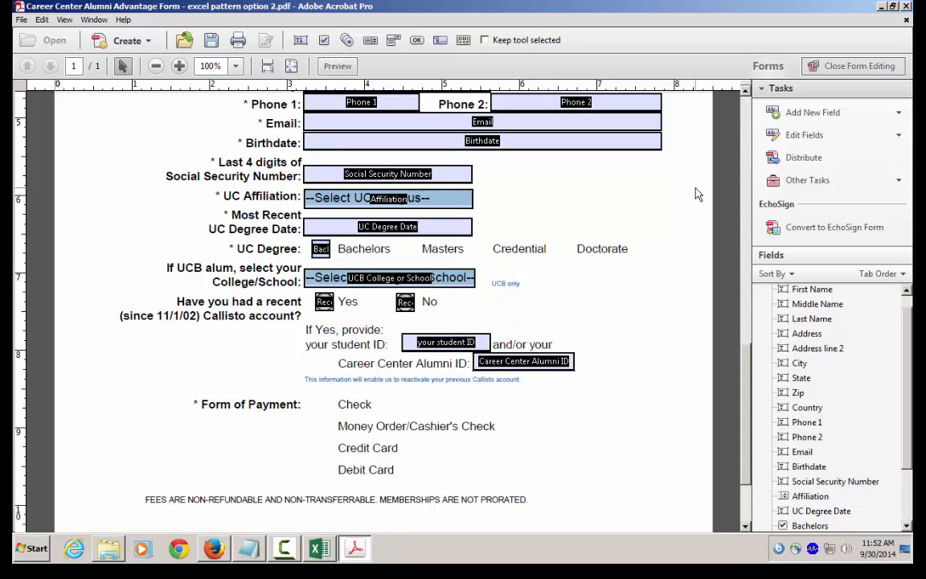
- Add check boxes named "Masters", "Credential" and "Doctorate" beside the remaining UC Degree options
left_click(840, 118)
left_click(818, 150)
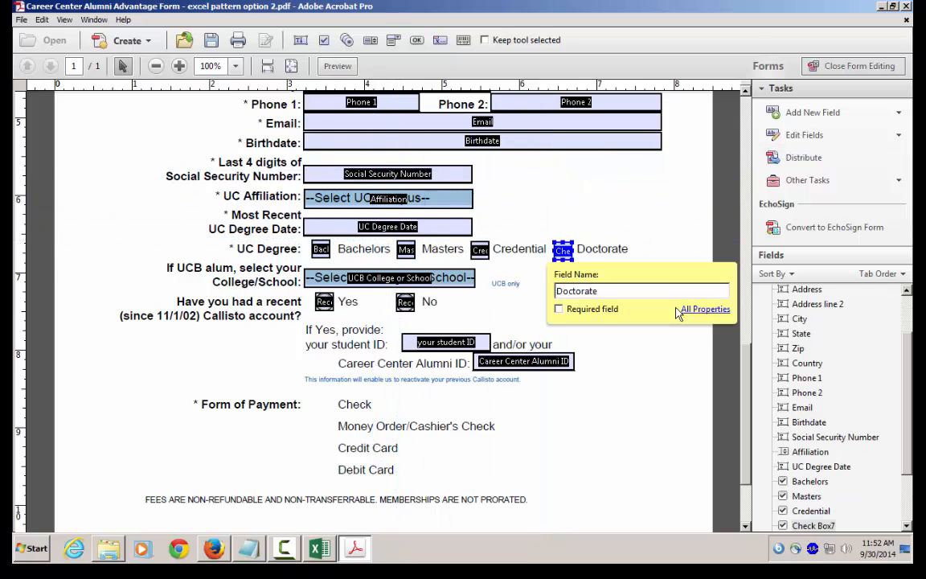
left_click(665, 258)
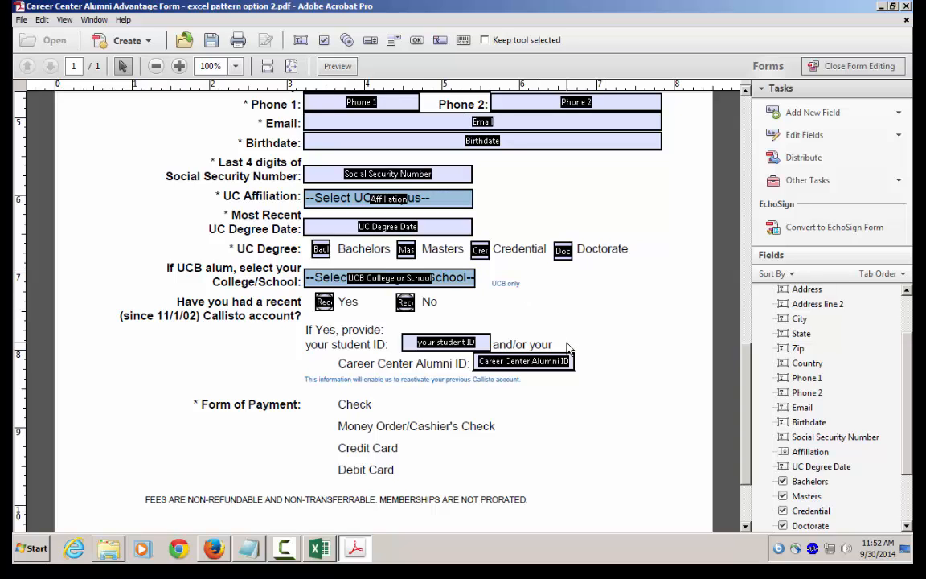
- Add a radio button beside Check under Form of Payment, with choice "Check" and group name "Form of Payment"
scroll(405, 401, "down", 1)
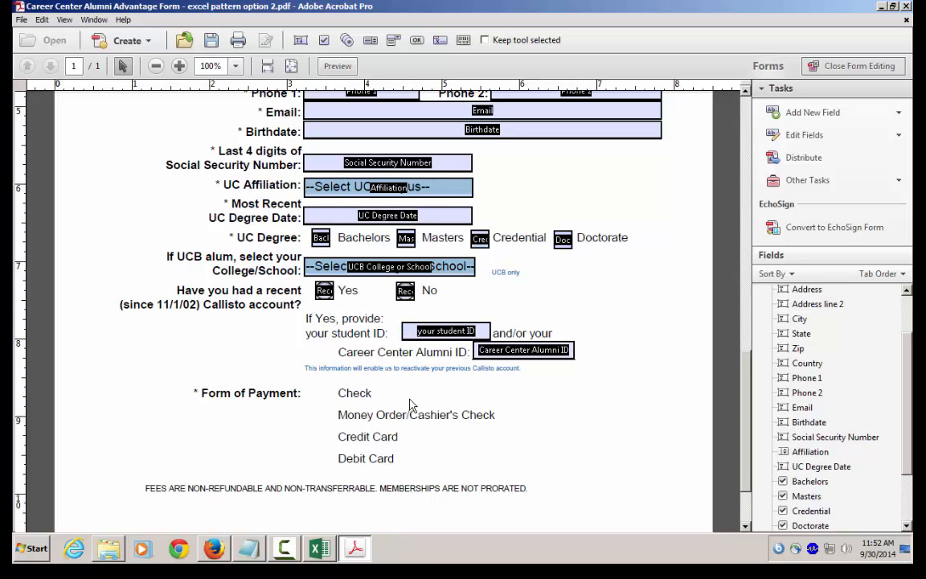
scroll(409, 401, "down", 1)
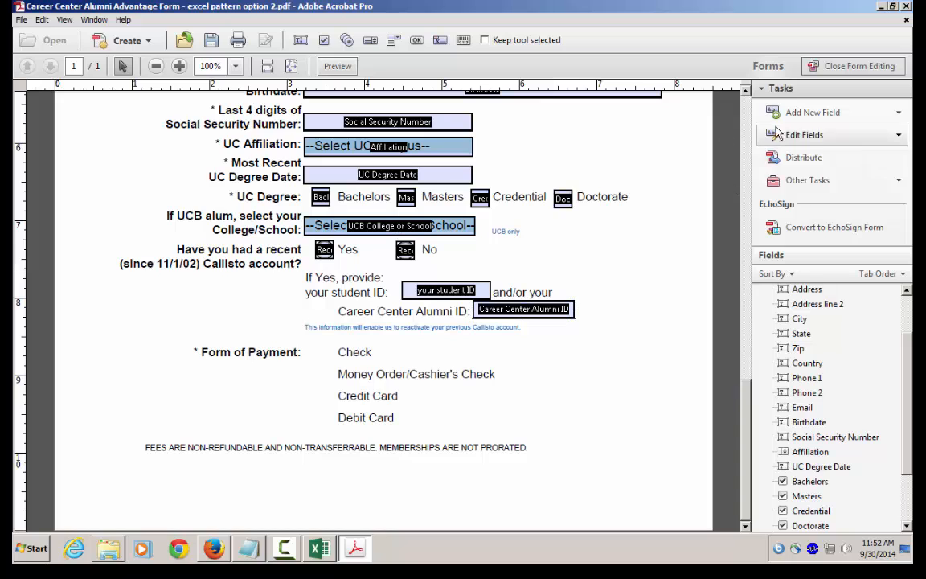
left_click(856, 121)
left_click(727, 151)
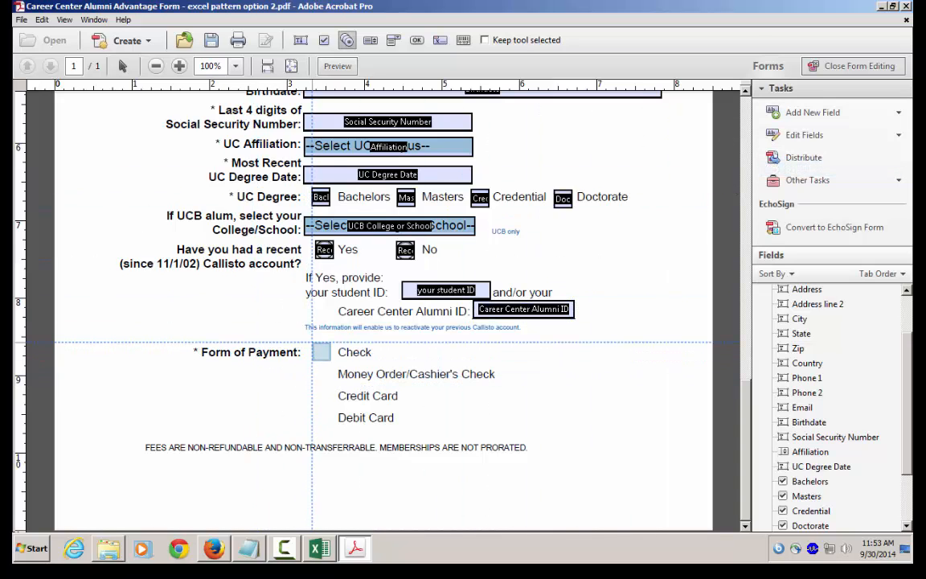
left_click(321, 352)
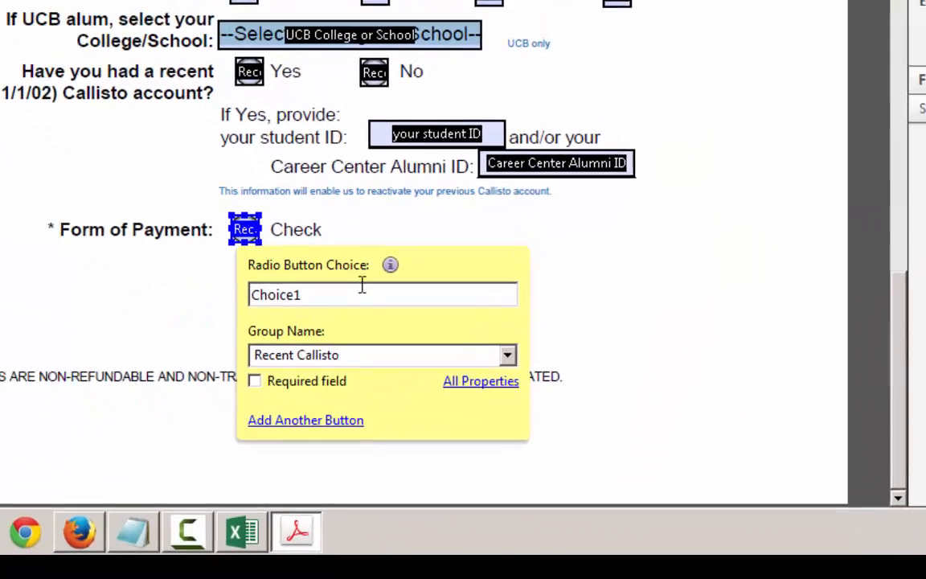
key("ctrl+a")
type("Check")
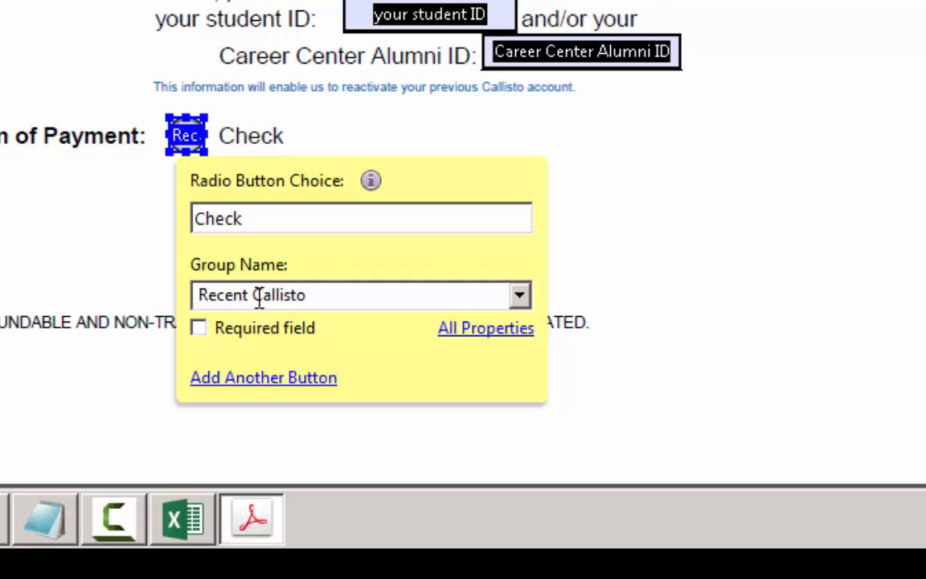
key("Tab")
type("F")
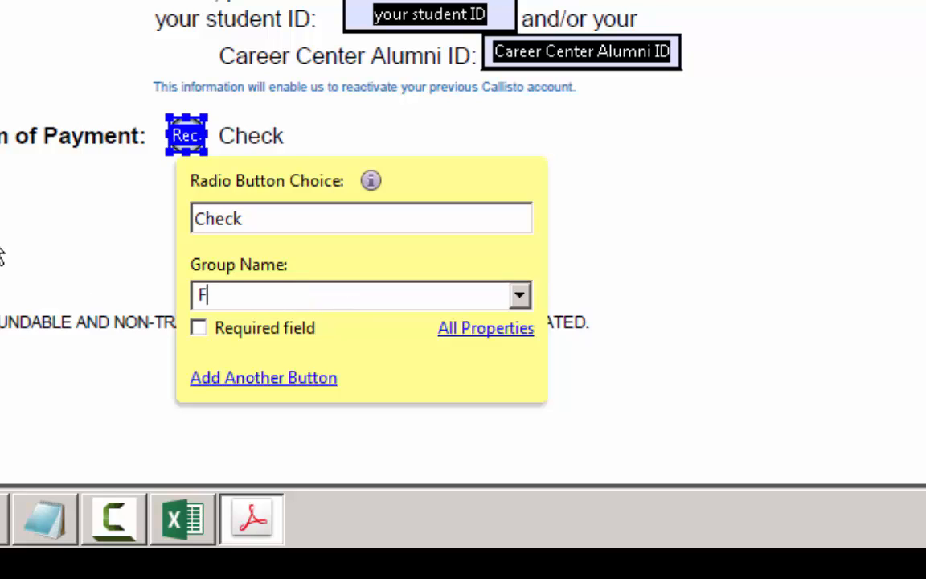
type("orm of Payment")
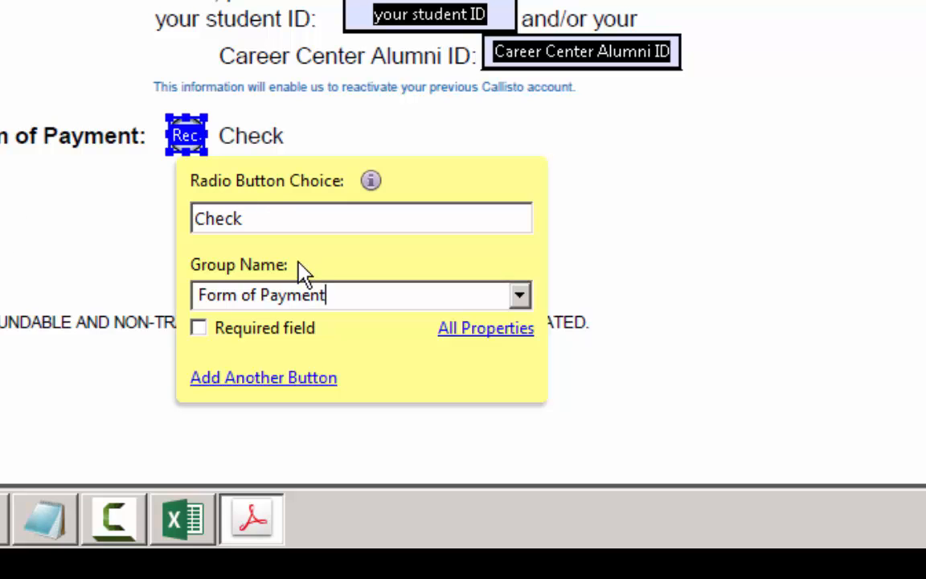
- Add radio buttons "MO CC", "Credit Card" and "Debit Card" to the Form of Payment group beside the remaining payment options
left_click(263, 378)
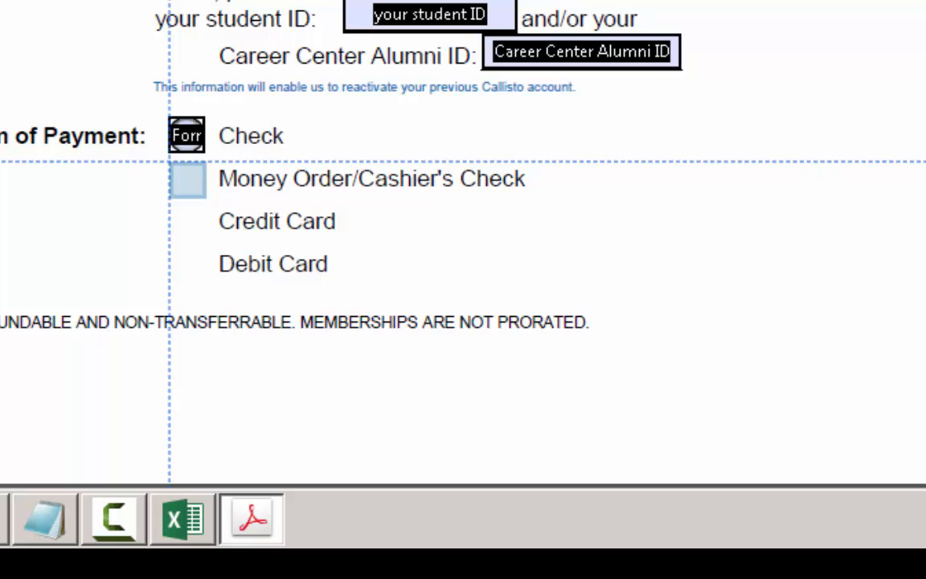
left_click(187, 179)
left_click(644, 238)
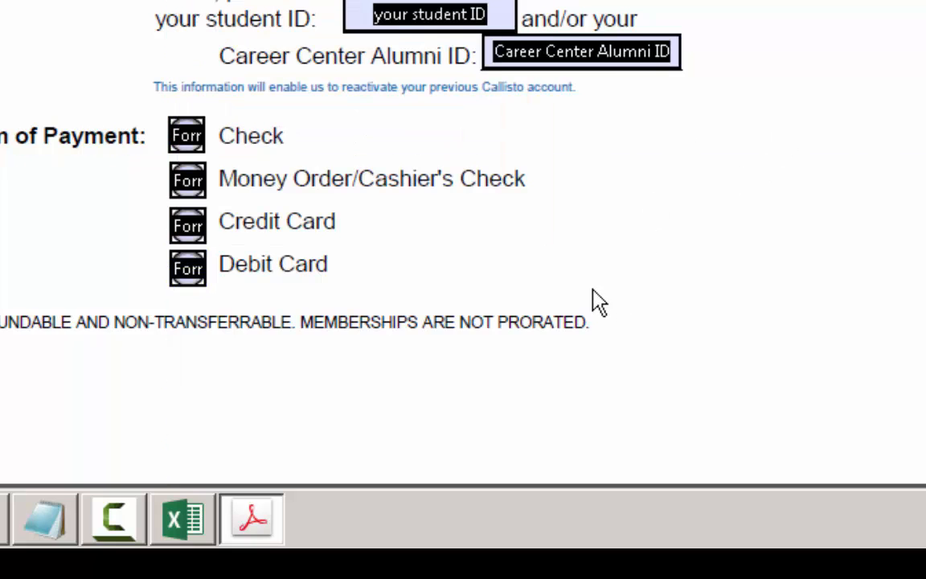
- Nudge the Credit Card and Debit Card radio buttons to line them up with the other payment options
left_click(191, 226)
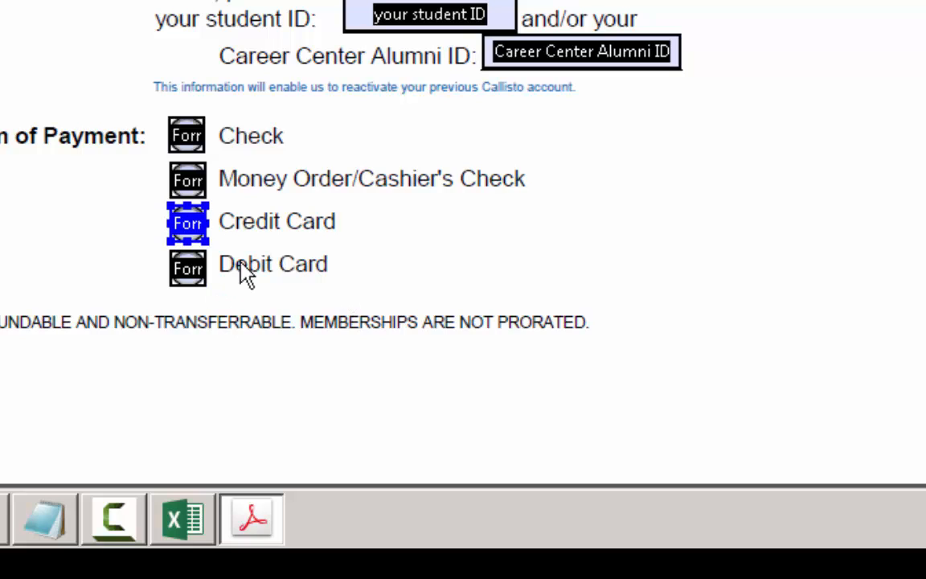
left_click(190, 267)
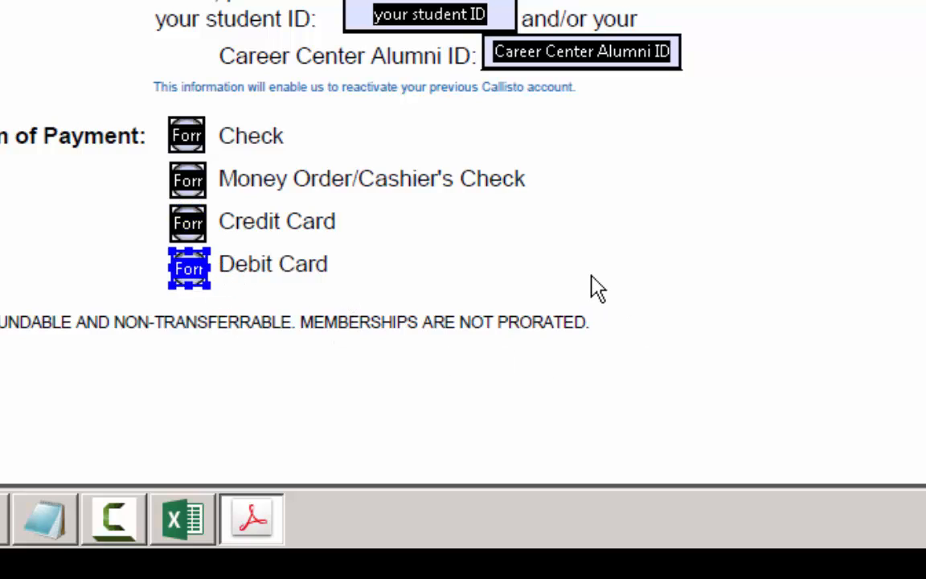
key("Left")
key("Right")
left_click(40, 213)
- Review the form's field list and expand the Recent Callisto group to show its radio buttons
scroll(613, 175, "up", 3)
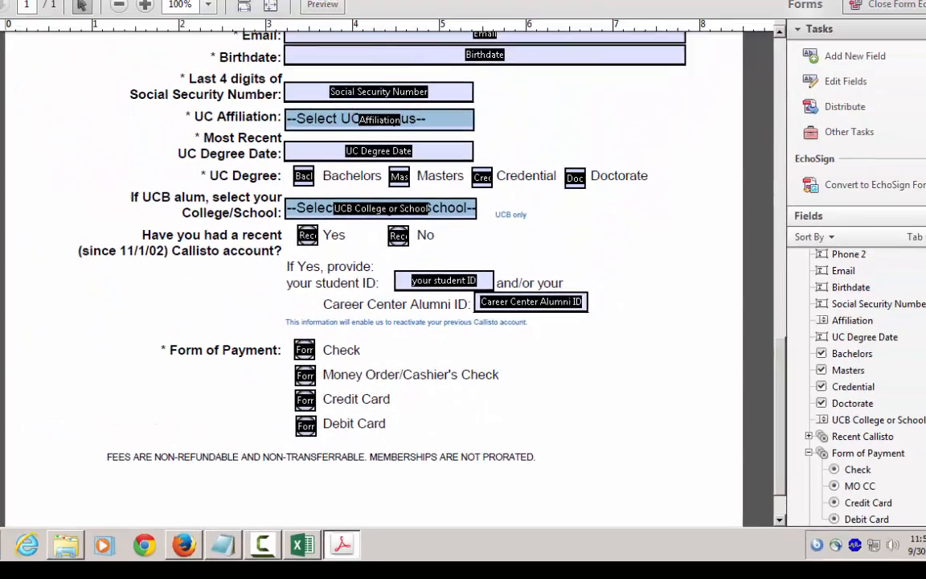
scroll(890, 455, "down", 2)
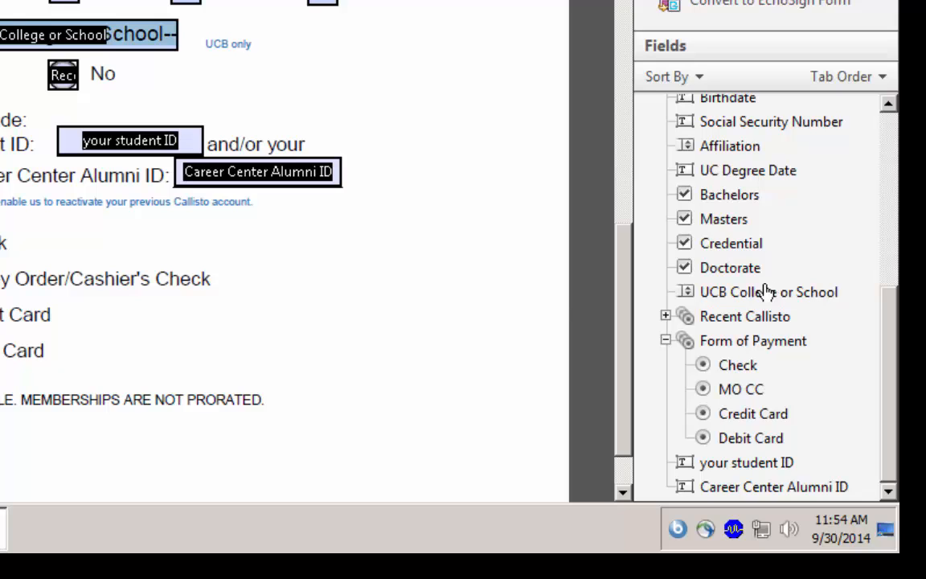
left_click(665, 316)
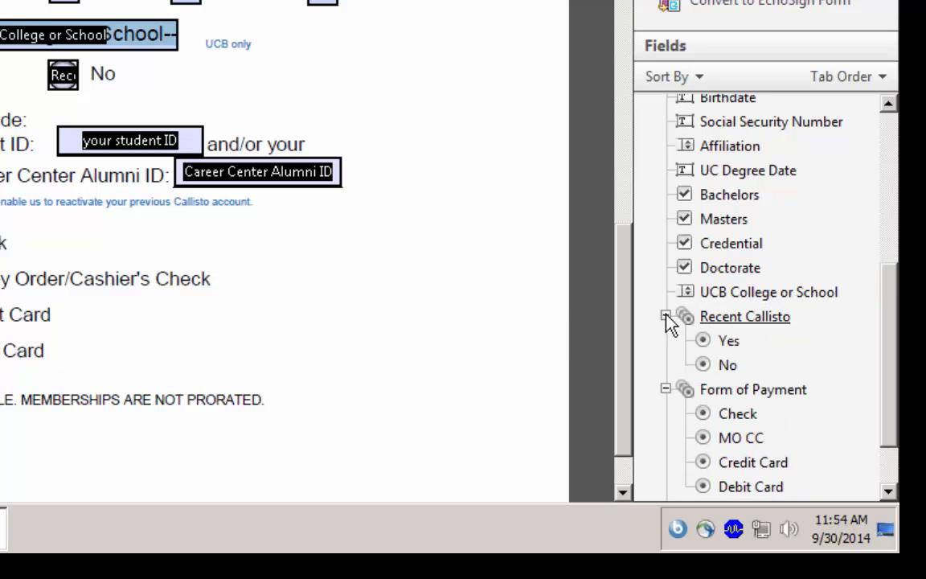
- Move the "your student ID" and "Career Center Alumni ID" fields between Recent Callisto and Form of Payment in the tab order
scroll(768, 338, "down", 1)
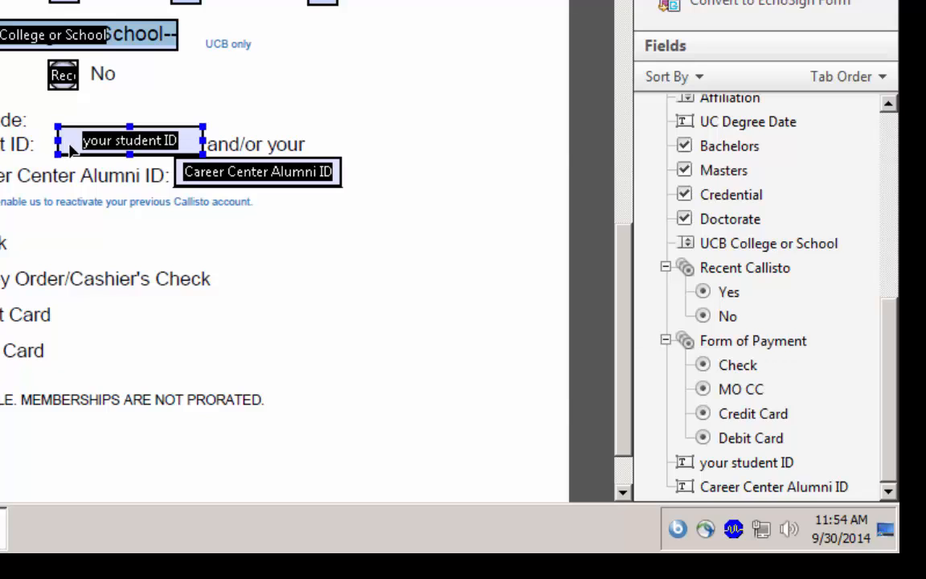
left_click(747, 464)
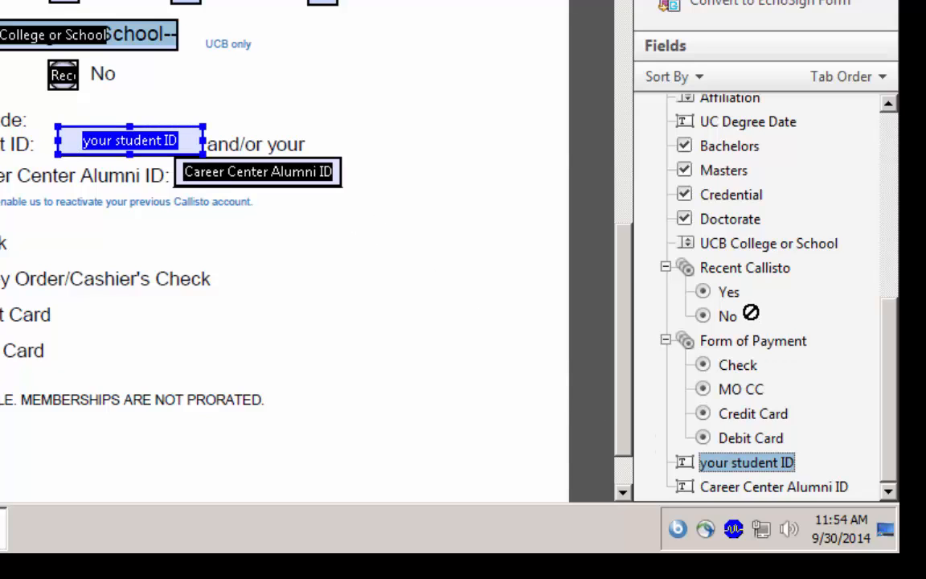
left_click(665, 266)
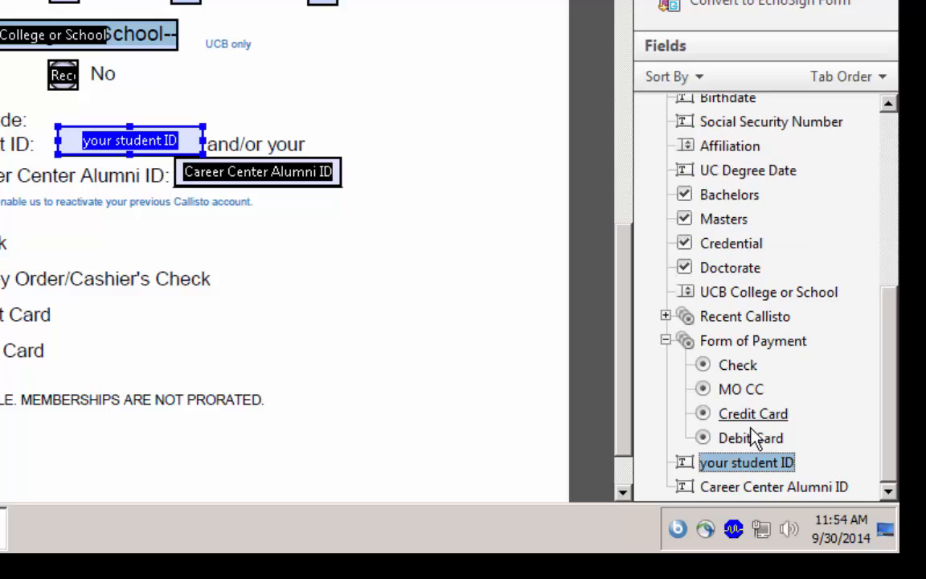
left_click(665, 341)
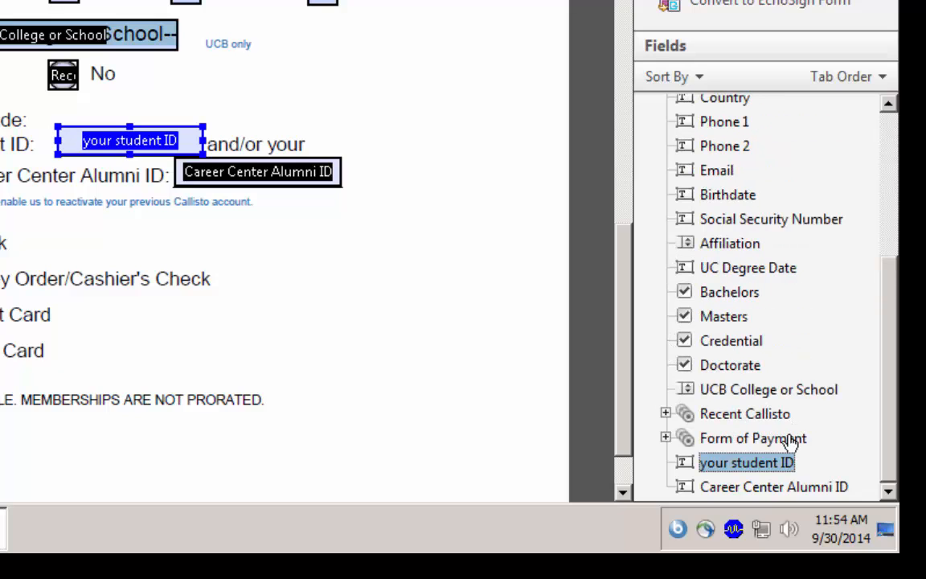
left_click_drag(756, 466, 767, 427)
left_click(771, 484)
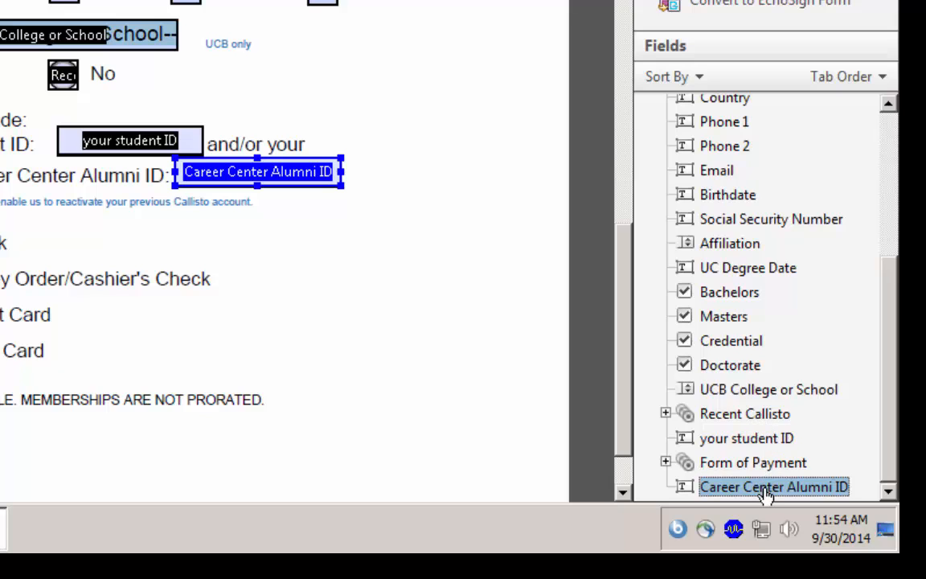
left_click_drag(764, 488, 777, 459)
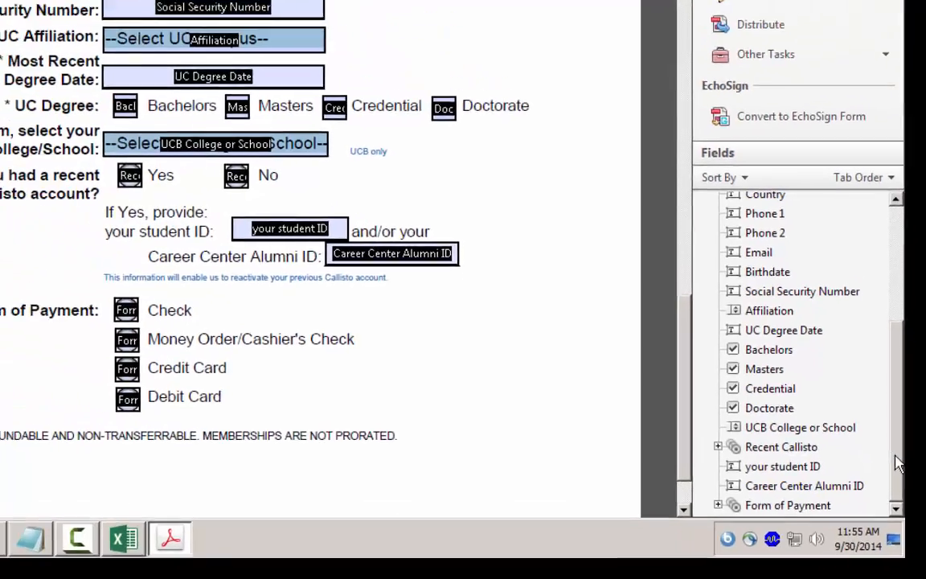
- Preview the fillable form and test moving forward and backward between the fields starting from First Name
left_click_drag(888, 408, 888, 177)
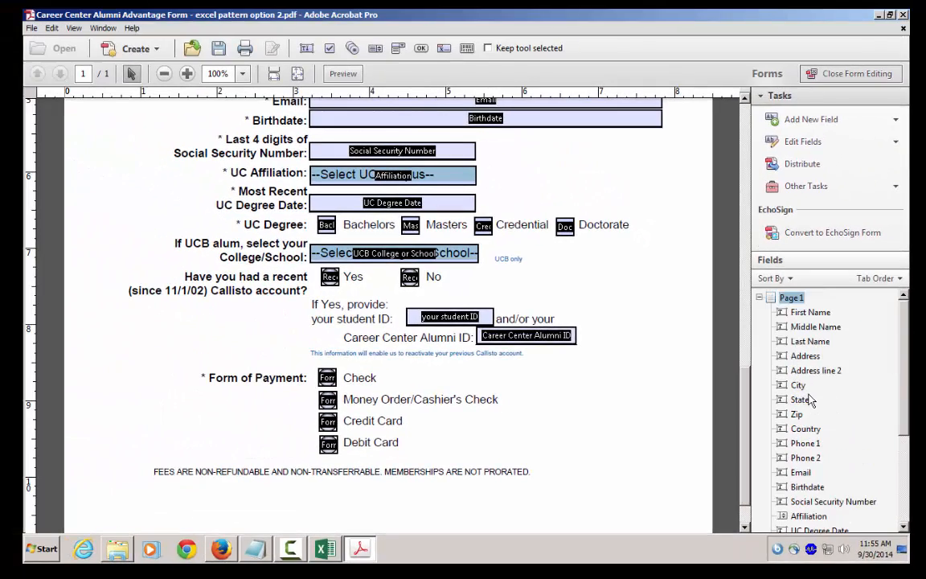
left_click_drag(902, 424, 909, 374)
scroll(584, 373, "up", 5)
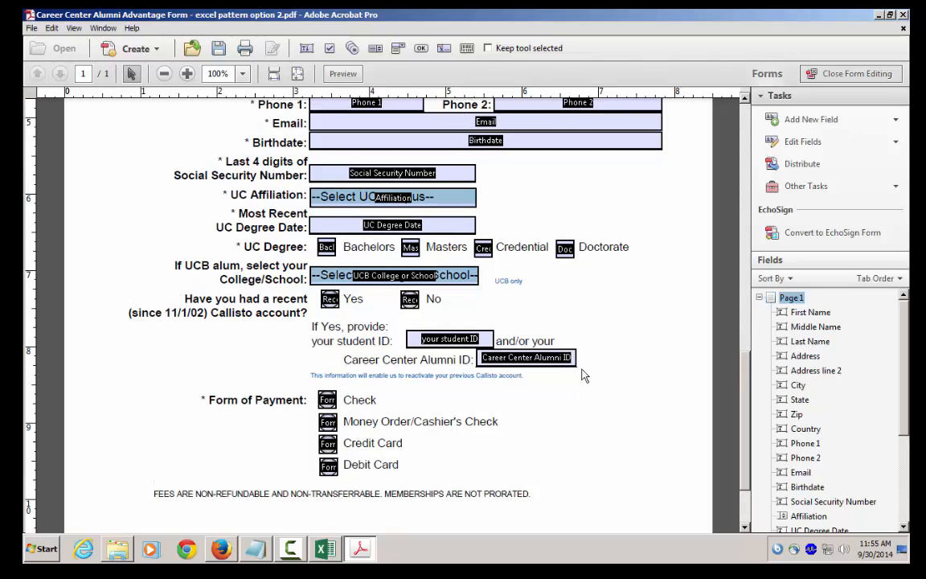
scroll(584, 371, "up", 5)
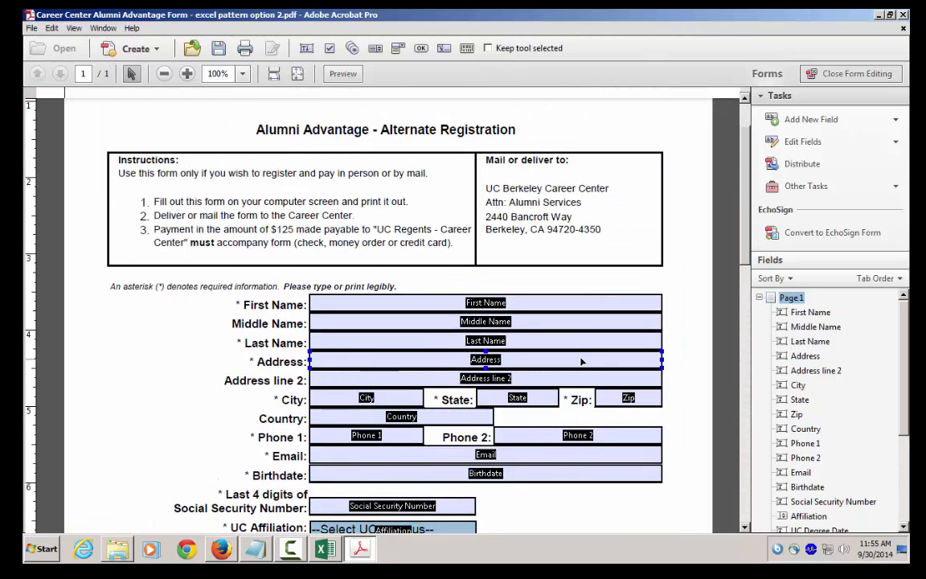
left_click(344, 74)
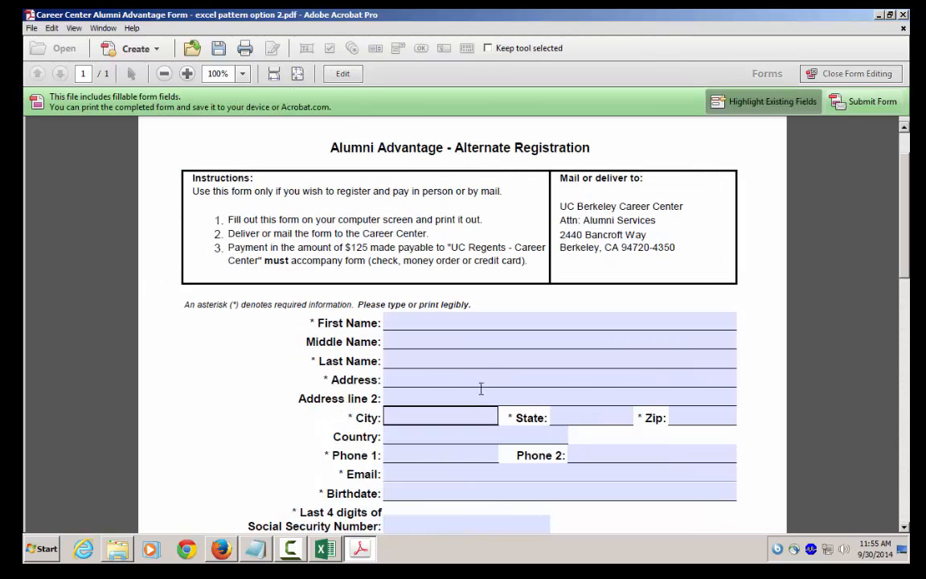
left_click(459, 322)
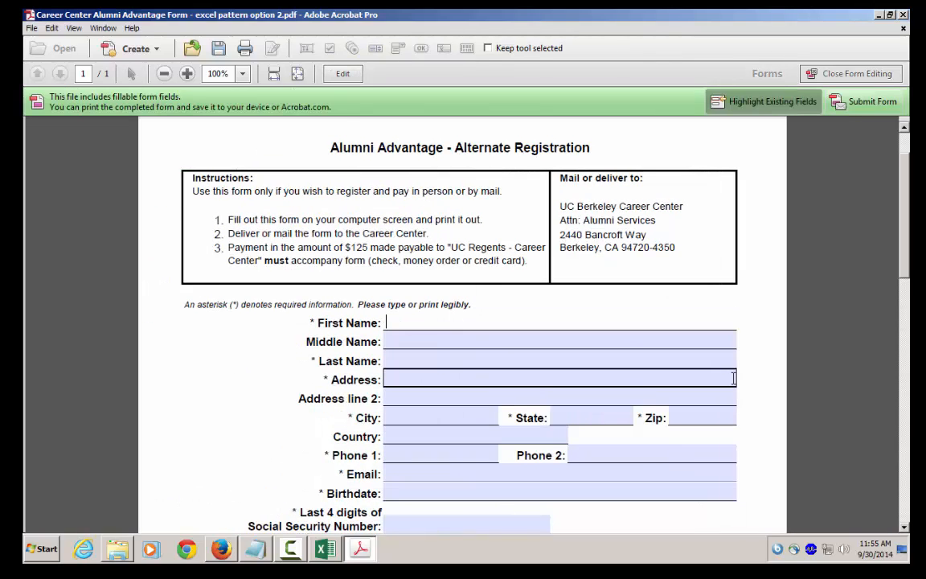
key("Tab")
key("Tab")
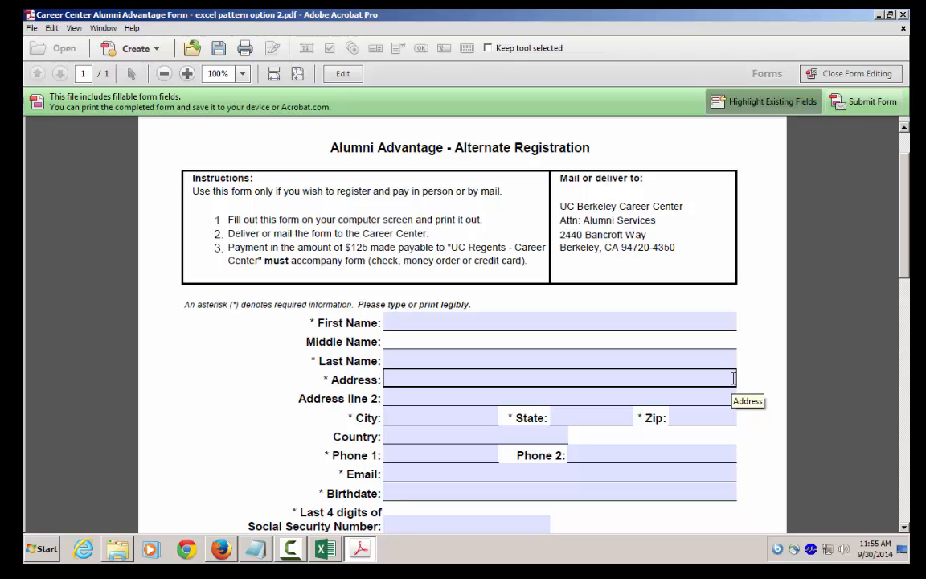
key("shift+Tab")
key("shift+Tab")
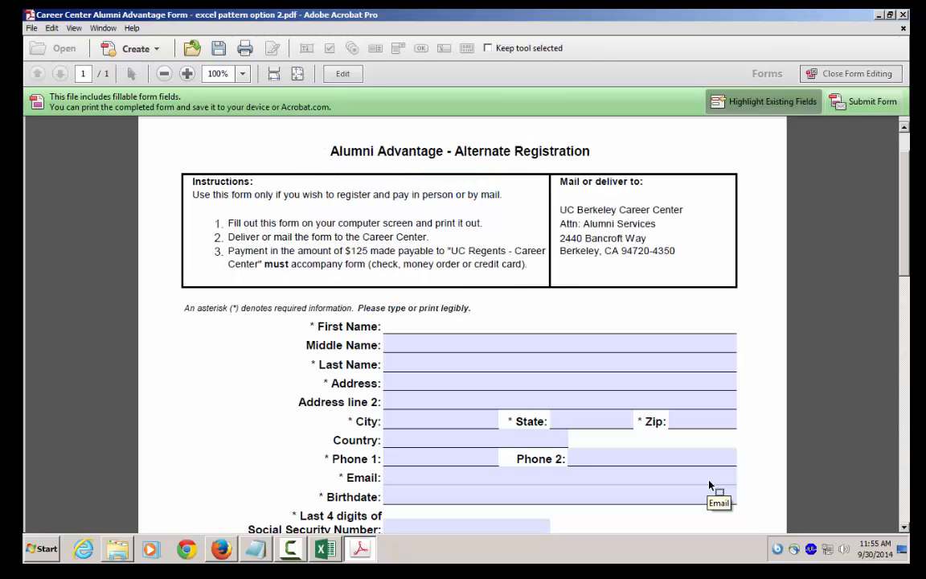
scroll(713, 488, "down", 1)
scroll(709, 473, "down", 3)
scroll(706, 467, "up", 4)
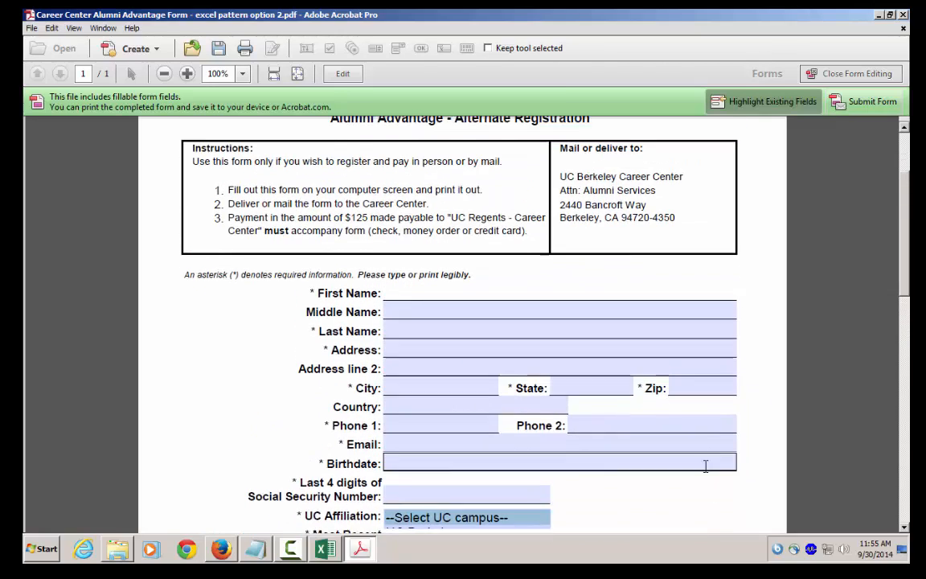
- Save a copy of the form as Adobe PDF Files, Optimized, named "Career Center Alumni Advantage Form demo.pdf"
left_click(31, 27)
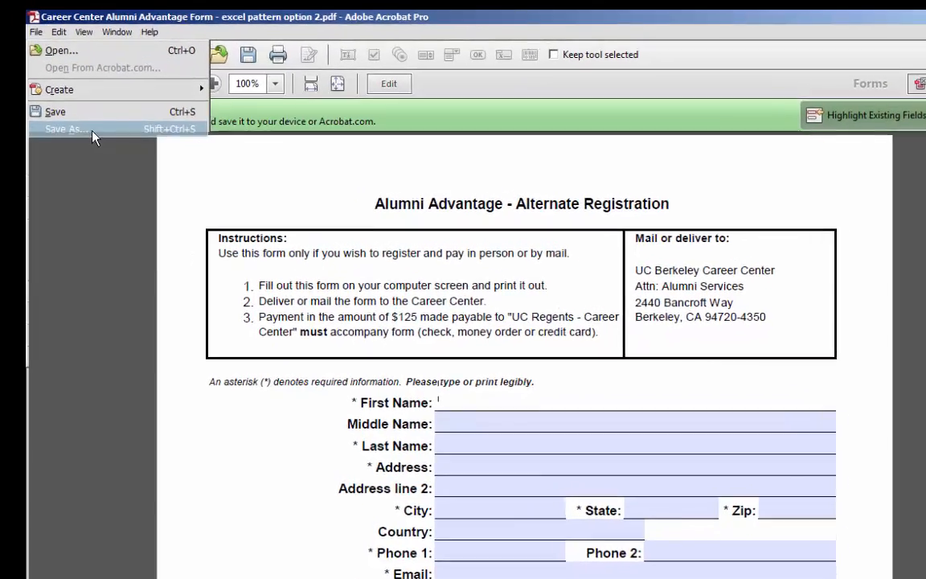
left_click(80, 117)
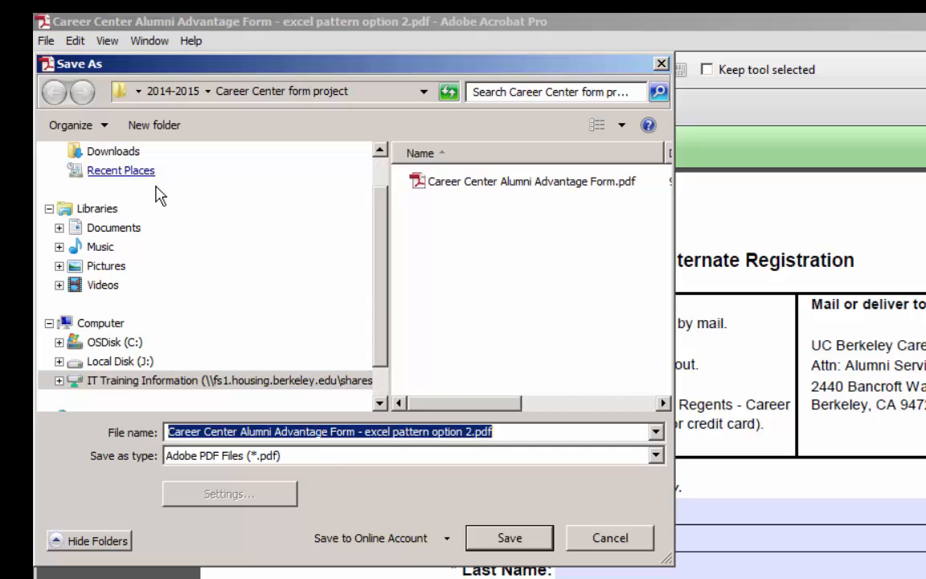
left_click(328, 455)
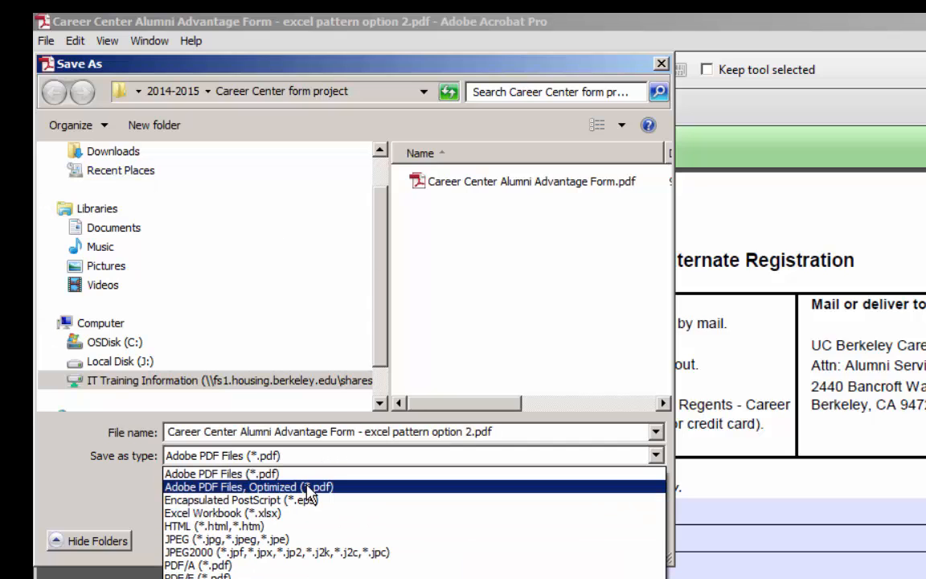
left_click(310, 487)
left_click(358, 438)
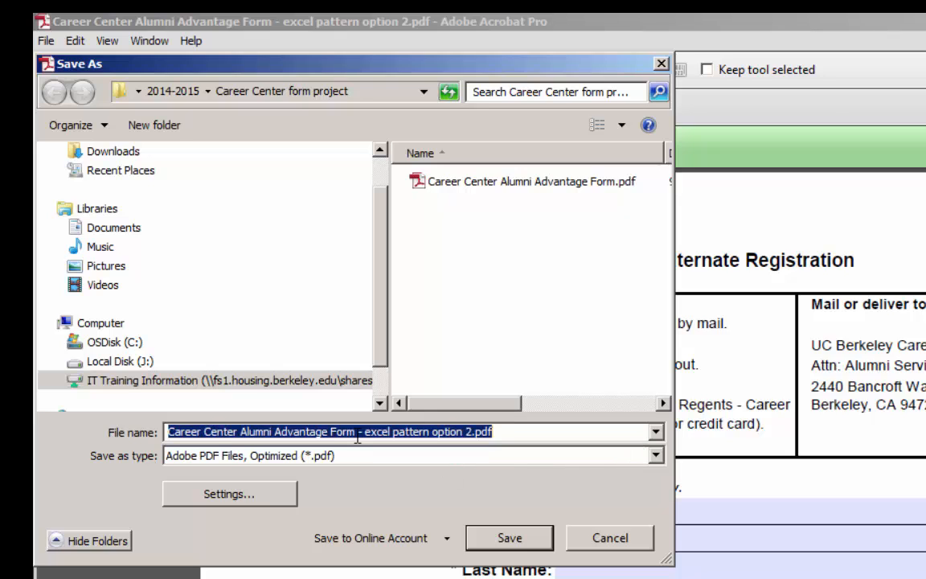
left_click_drag(359, 434, 474, 434)
type("demo")
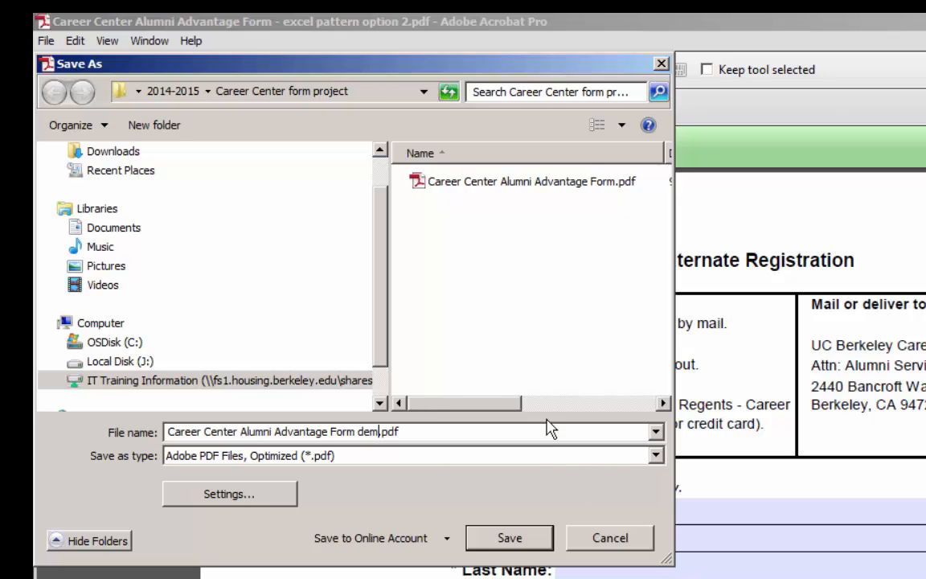